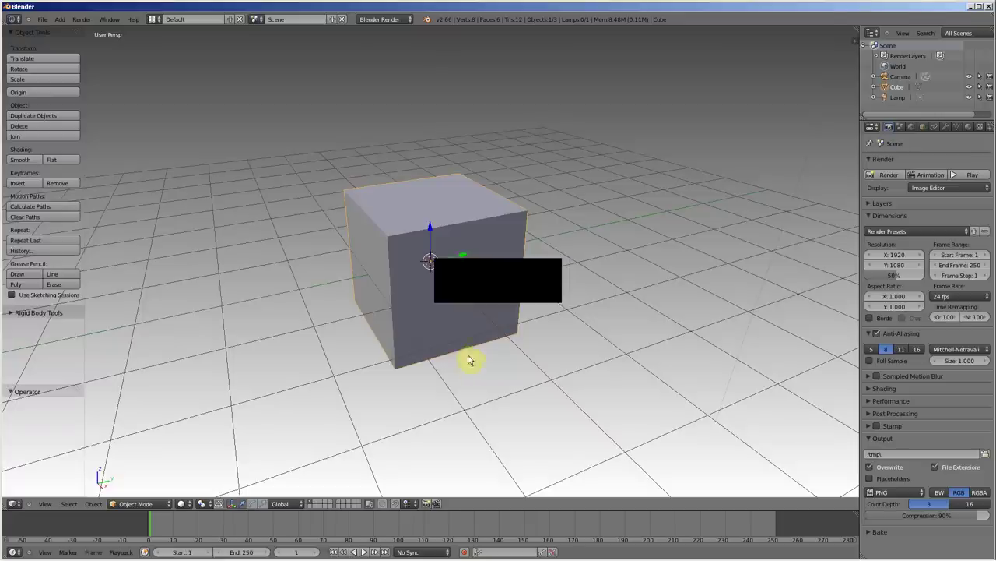
# Orbit around the cube, hide the properties panel and tool shelf, and open the File menu.
pyautogui.moveTo(551, 324)
pyautogui.mouseDown(button='middle')
pyautogui.moveTo(537, 329)
pyautogui.moveTo(564, 218)
pyautogui.mouseUp(button='middle')
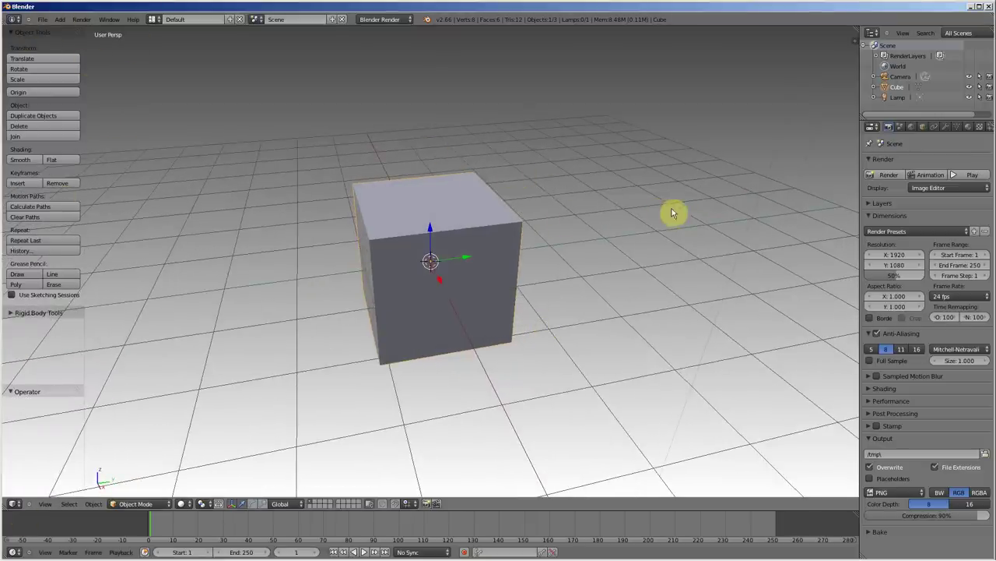
pyautogui.press('n')
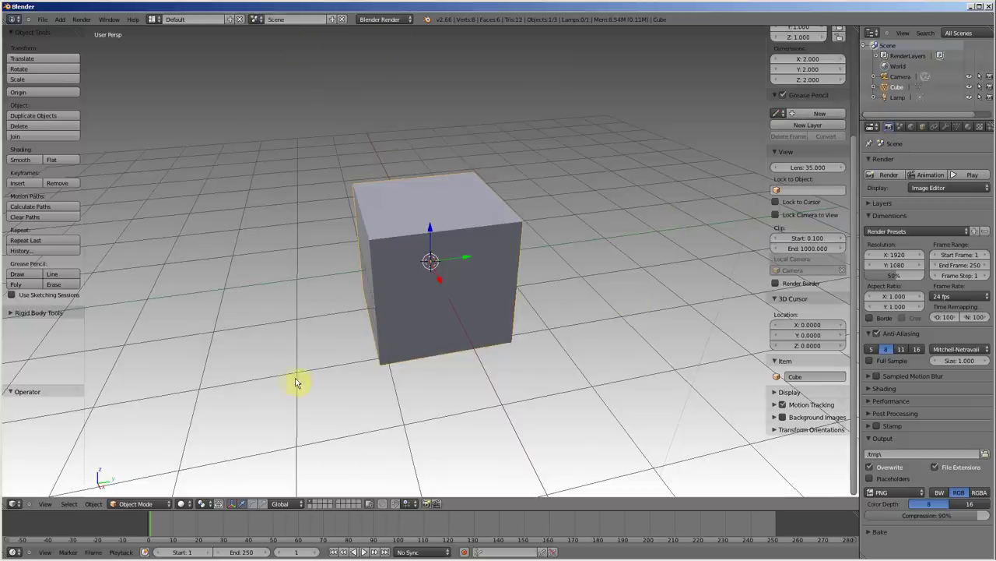
pyautogui.press('n')
pyautogui.press('t')
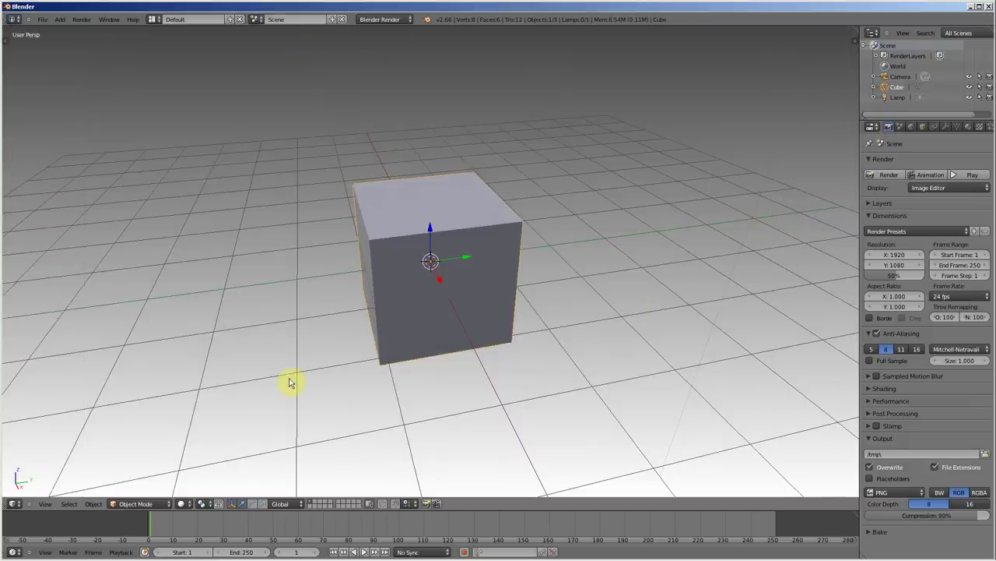
pyautogui.click(42, 20)
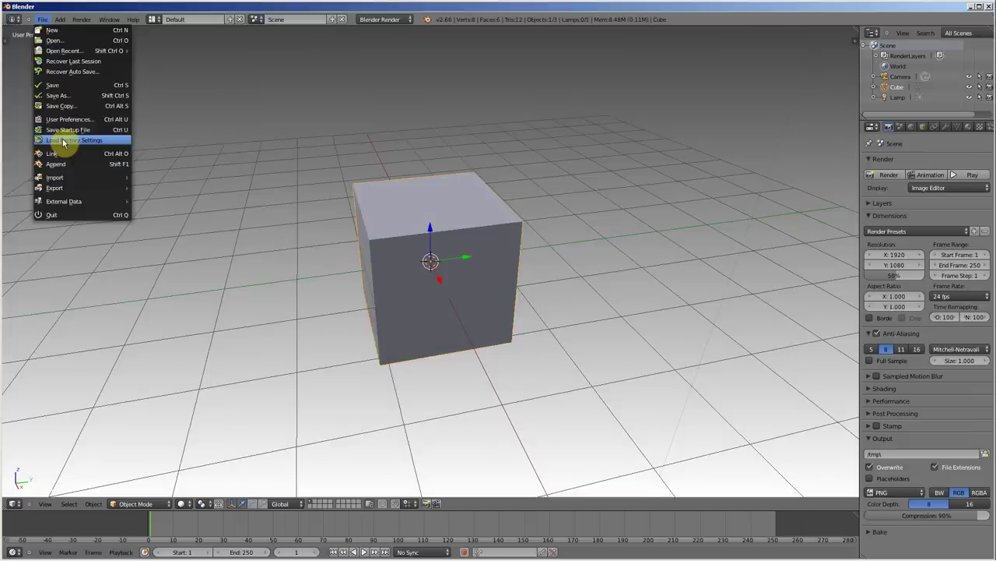
# Choose Load Factory Settings to reset Blender to its default dark grey viewport.
pyautogui.click(63, 143)
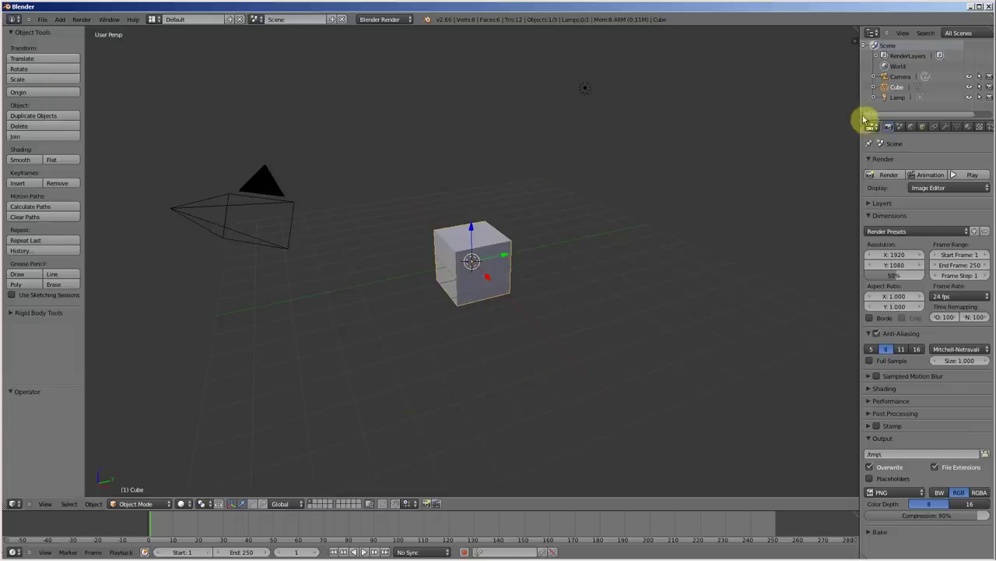
# Toggle the tool shelf (T) and properties panel (N) until both show beside the cube.
pyautogui.press('t')
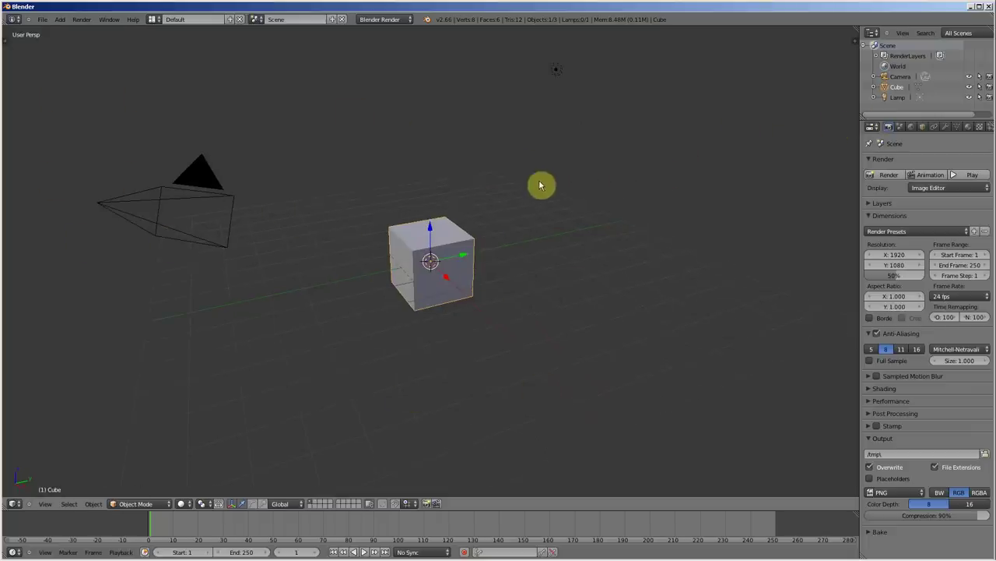
pyautogui.press('t')
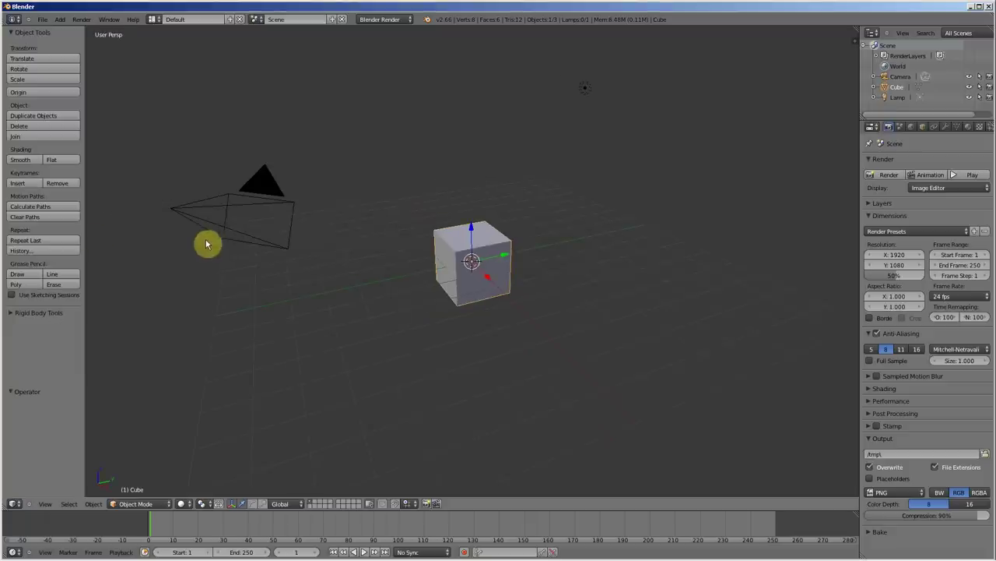
pyautogui.press('t')
pyautogui.press('t')
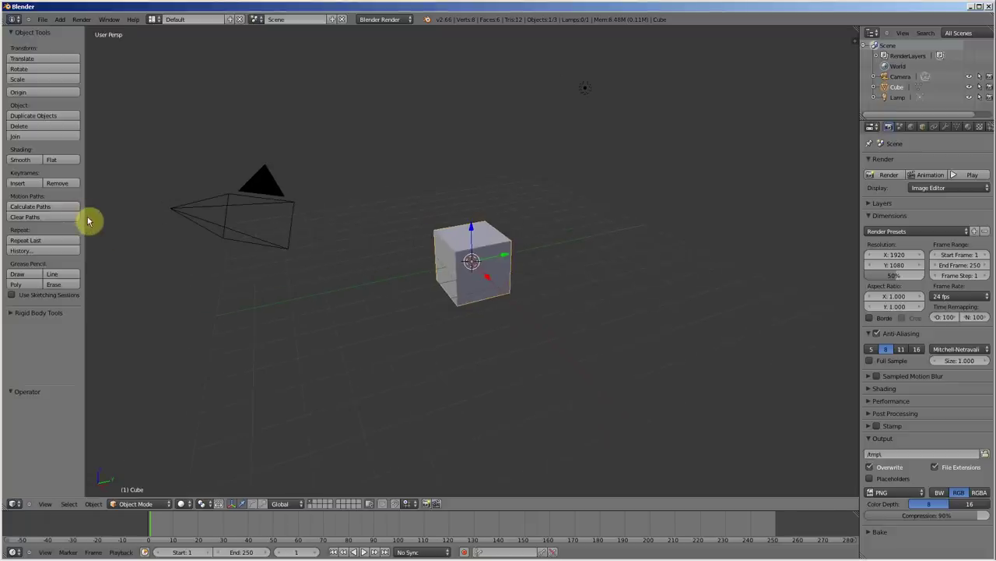
pyautogui.press('n')
pyautogui.press('n')
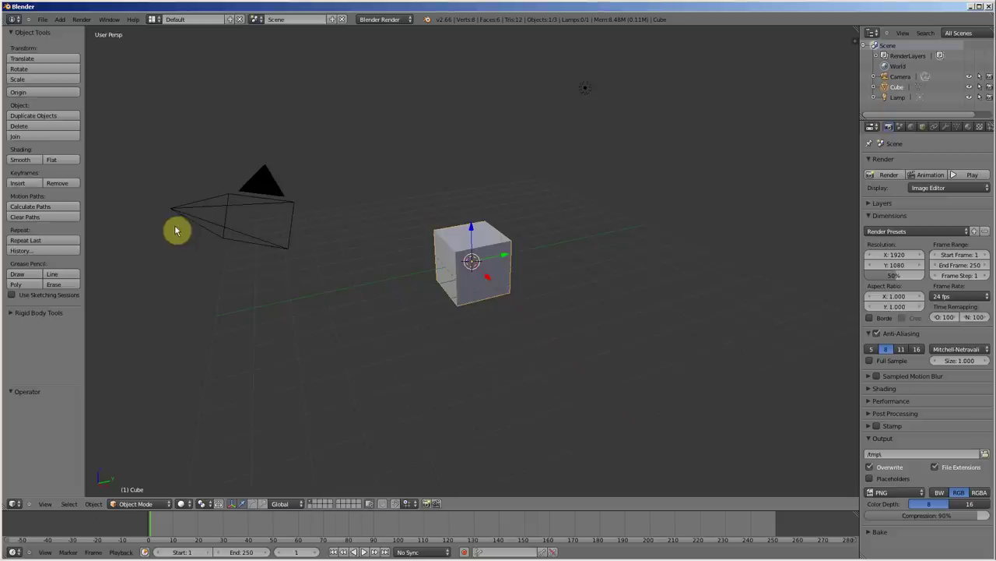
pyautogui.press('t')
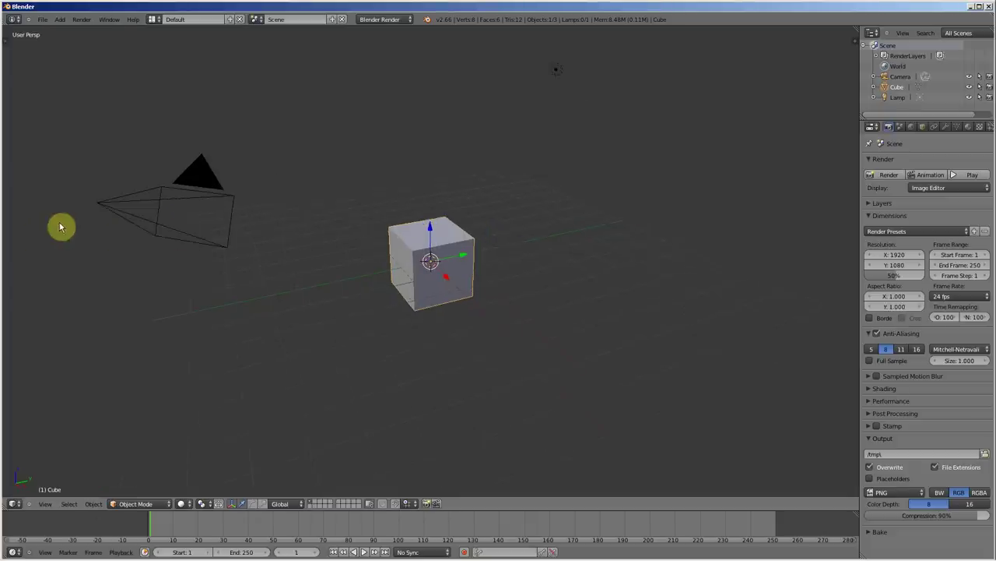
pyautogui.press('t')
pyautogui.press('n')
pyautogui.press('n')
pyautogui.press('t')
pyautogui.press('n')
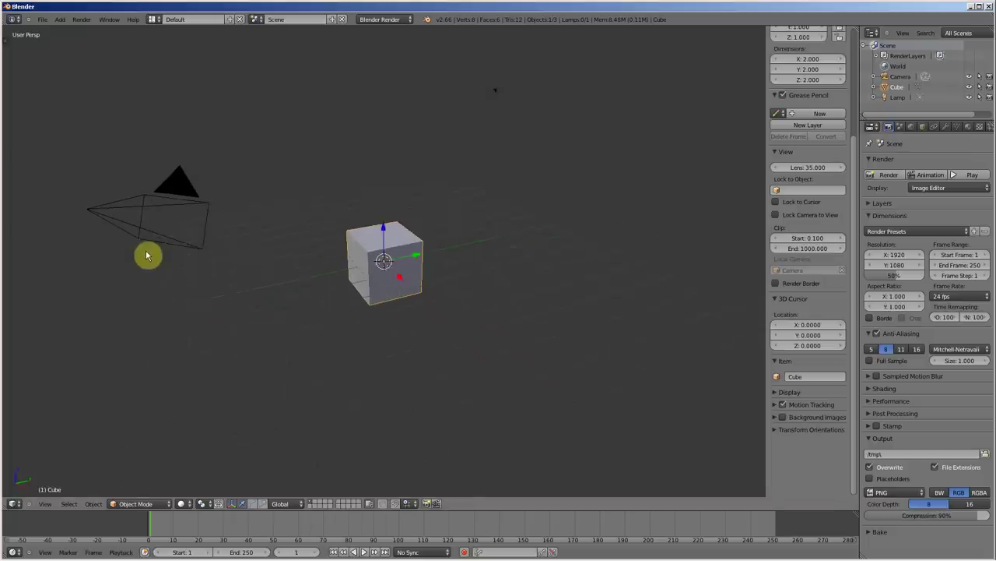
pyautogui.press('t')
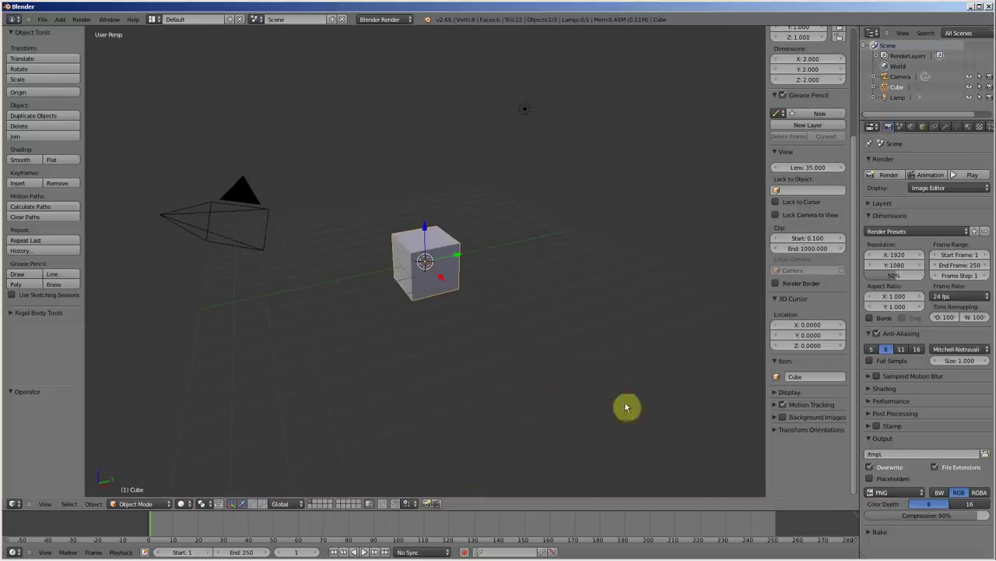
pyautogui.press('n')
pyautogui.press('t')
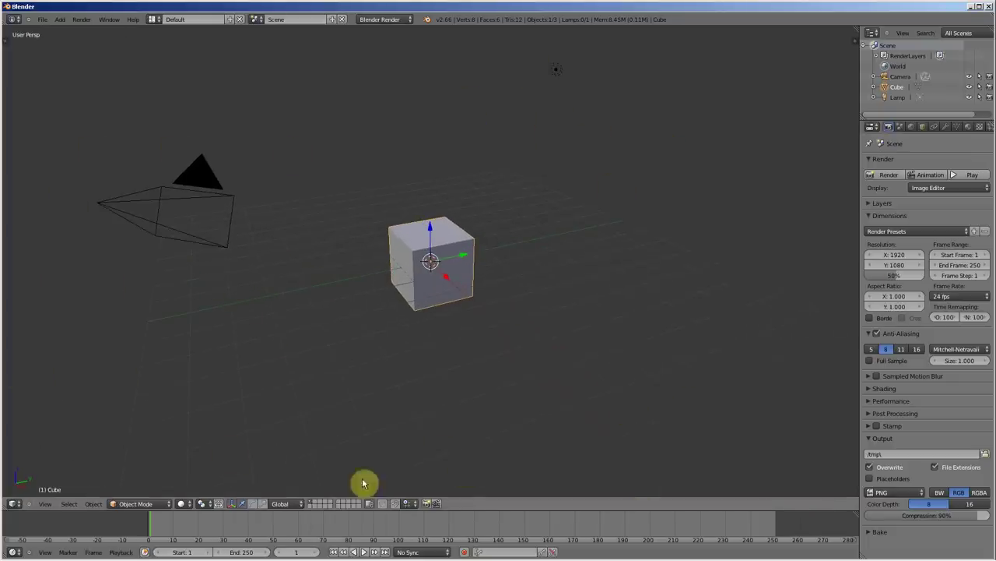
pyautogui.press('t')
pyautogui.press('n')
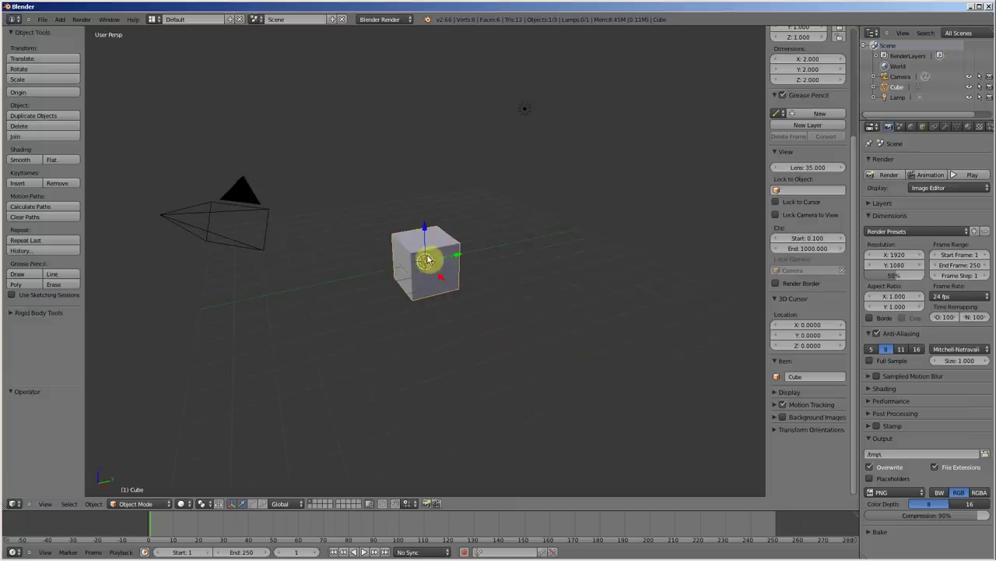
# Split the 3D View into two stacked areas and make the top one a Dope Sheet.
pyautogui.moveTo(854, 31); pyautogui.dragTo(854, 269)
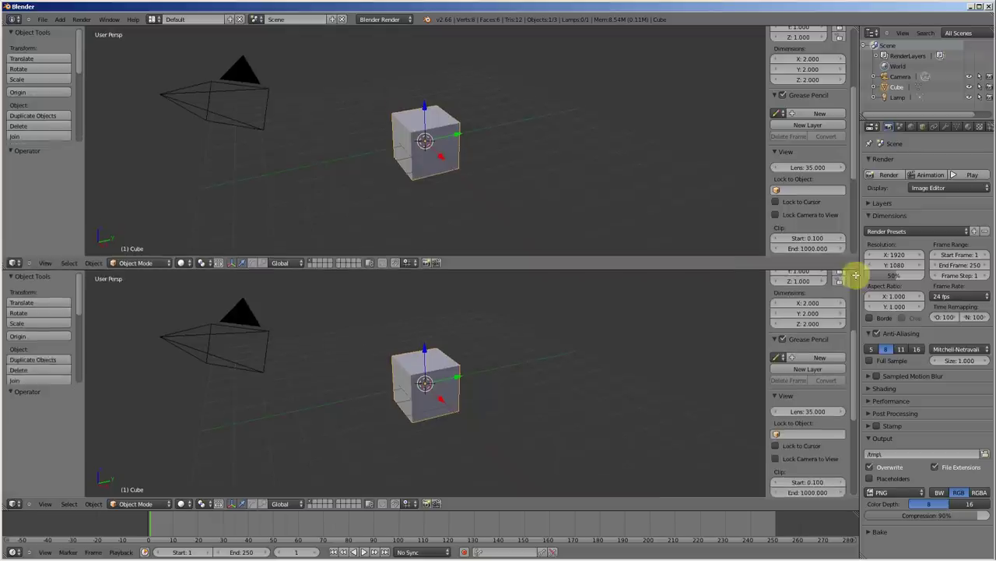
pyautogui.click(14, 267)
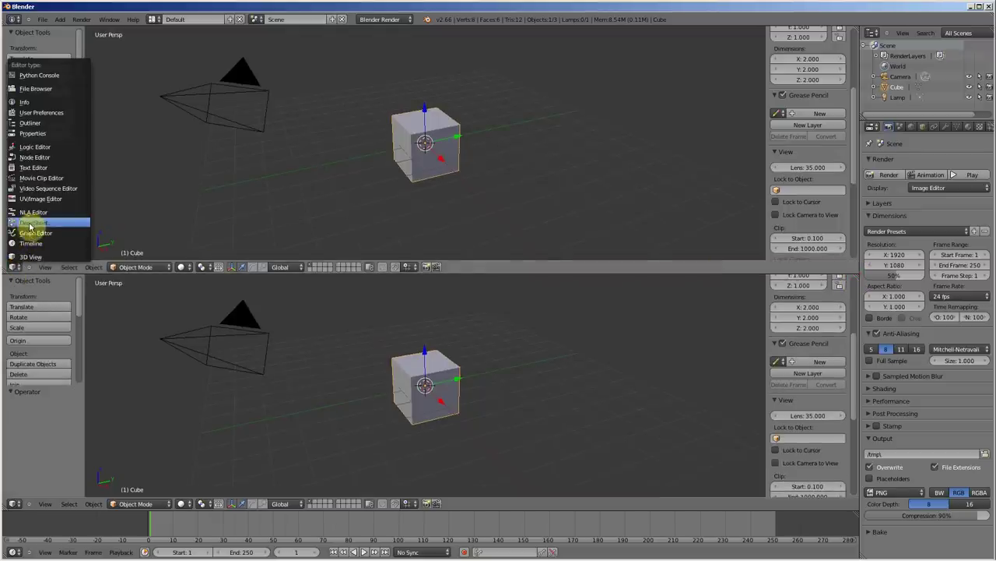
pyautogui.click(30, 224)
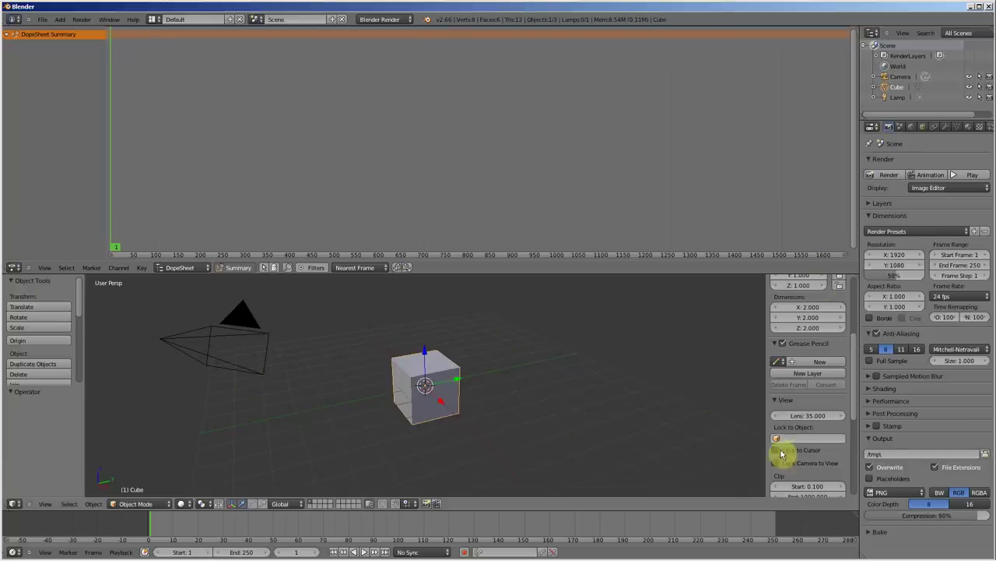
# Scroll the lower 3D view's properties panel, then hide both it and the tool shelf.
pyautogui.press('n')
pyautogui.press('t')
pyautogui.press('n')
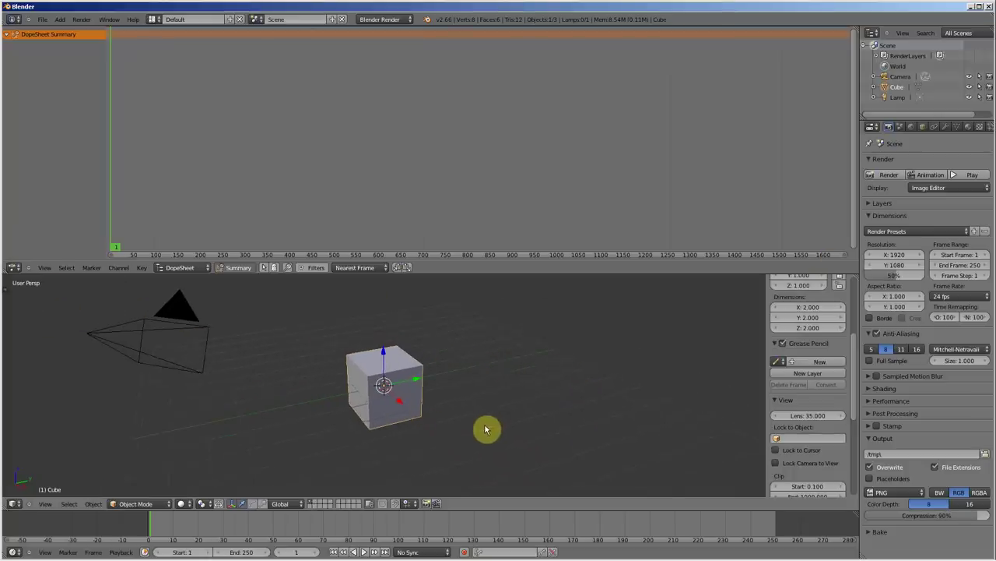
pyautogui.press('t')
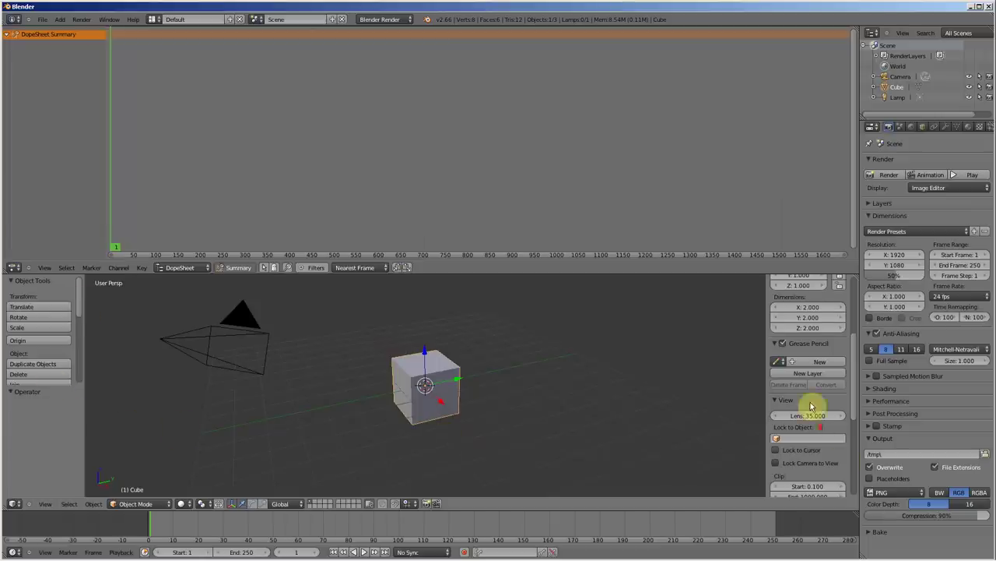
pyautogui.scroll(3, 809, 405)
pyautogui.scroll(2, 816, 393)
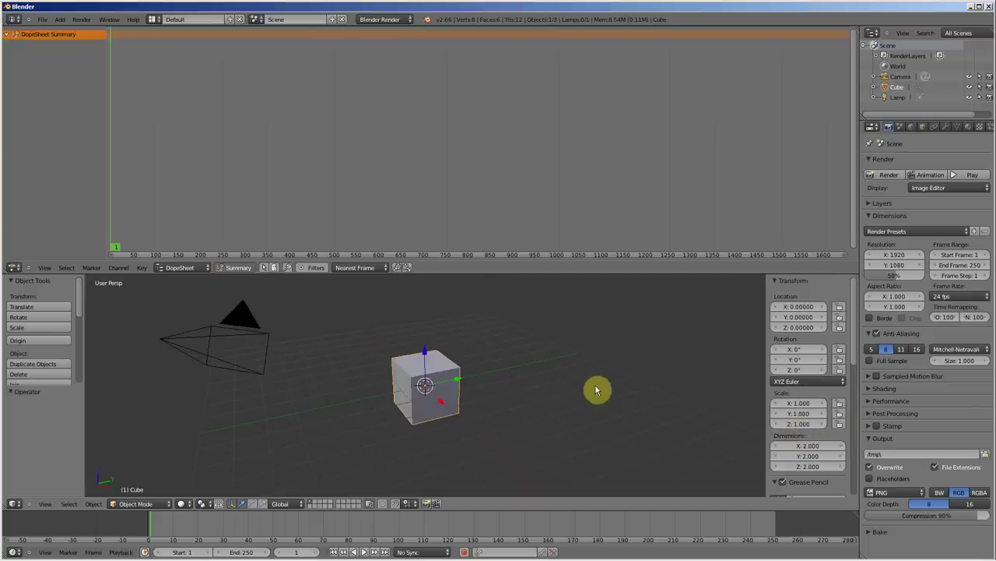
pyautogui.press('n')
pyautogui.press('t')
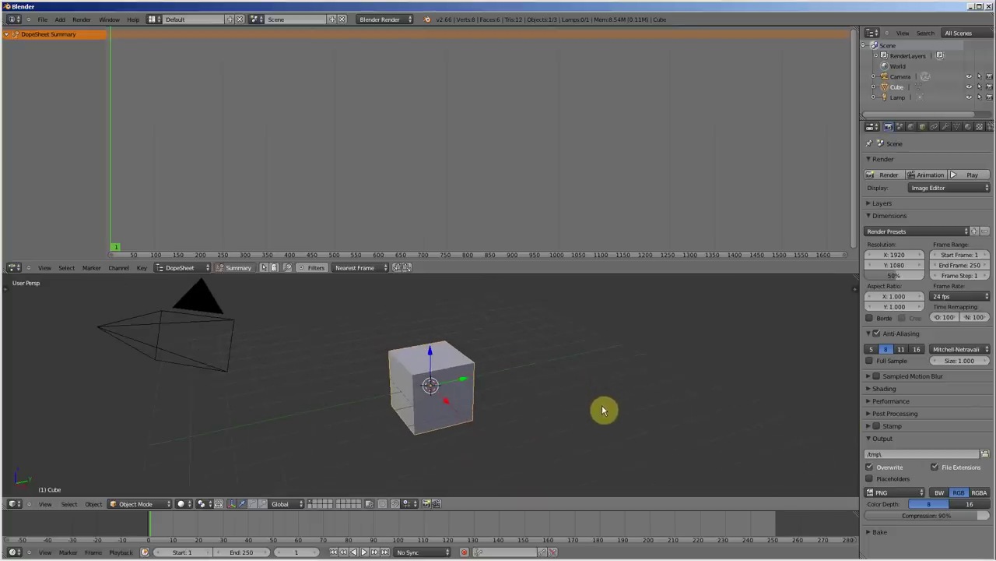
# Open User Preferences, look through the System settings, and close the window.
pyautogui.click(41, 19)
pyautogui.click(62, 121)
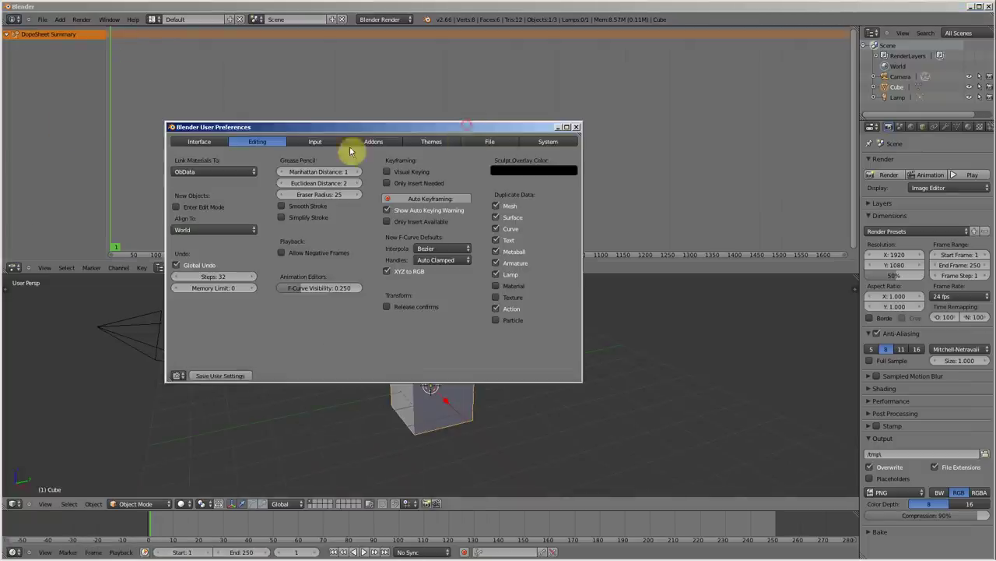
pyautogui.click(551, 142)
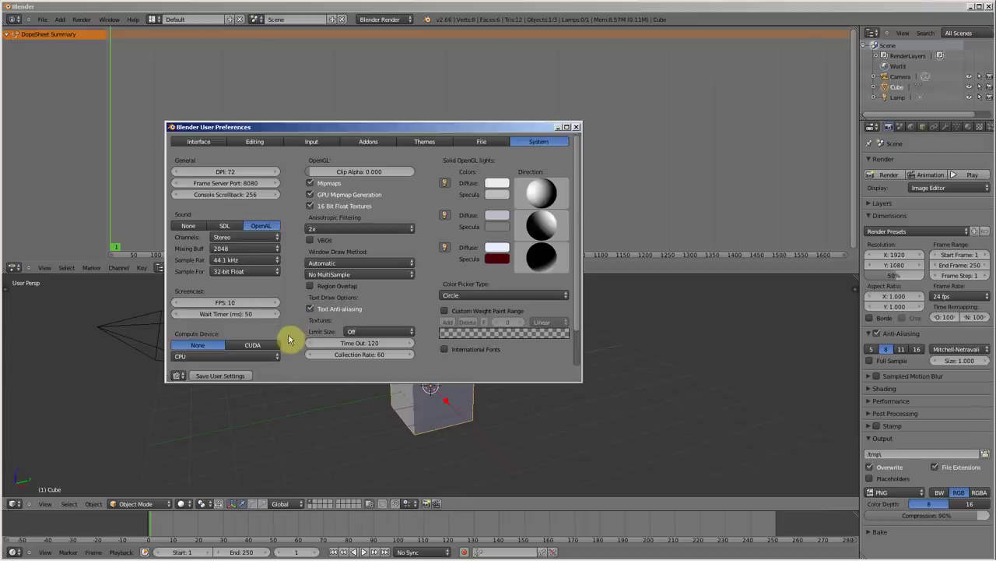
pyautogui.scroll(-2, 410, 251)
pyautogui.scroll(1, 423, 285)
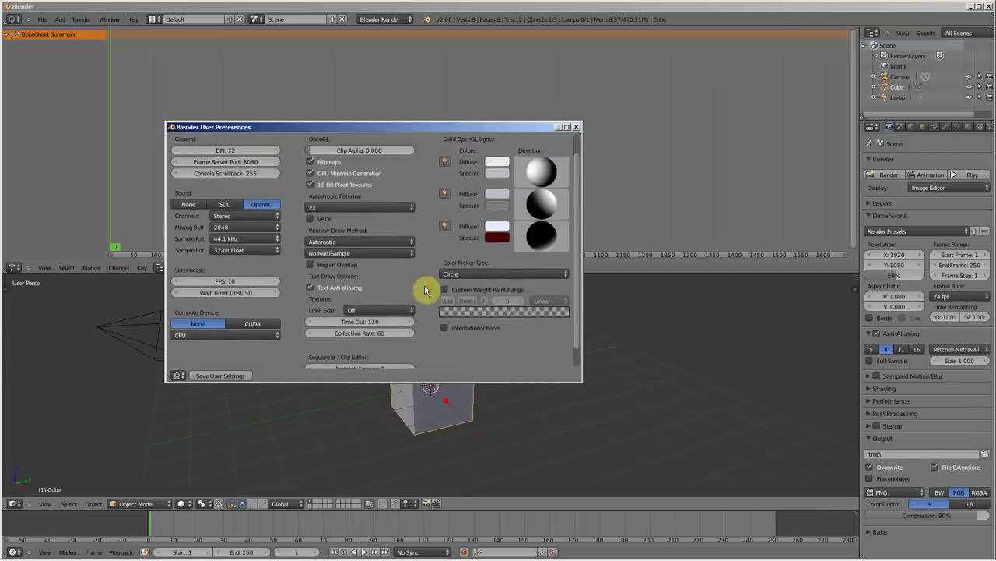
pyautogui.scroll(1, 444, 304)
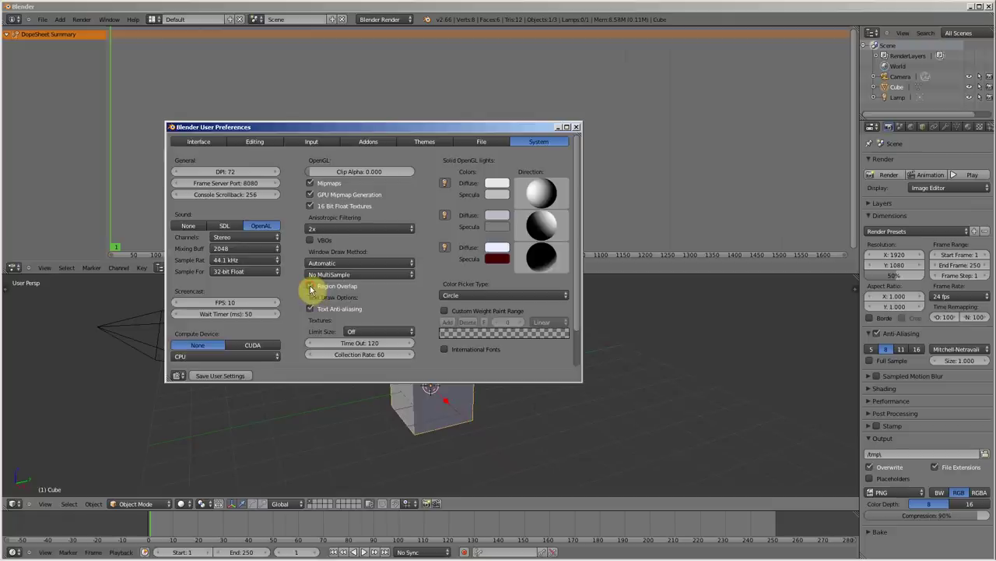
pyautogui.click(577, 127)
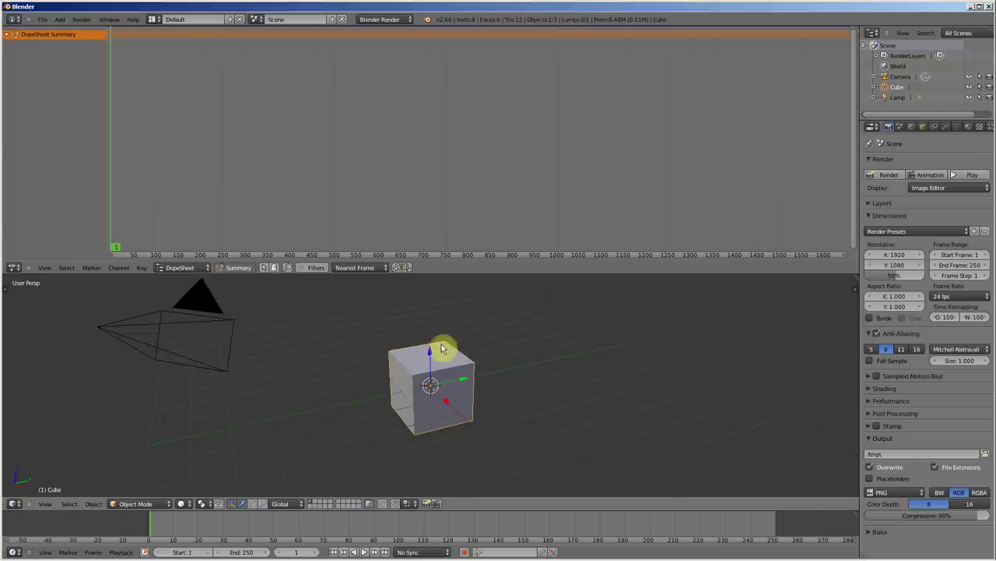
# Show the tool shelf and transform panel, then collapse the Dope Sheet to enlarge the 3D View.
pyautogui.press('t')
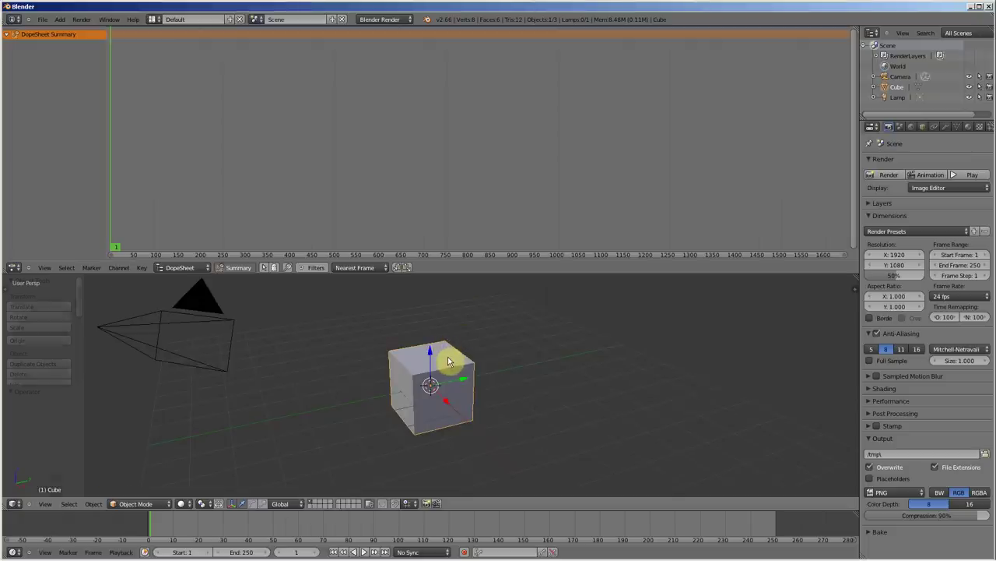
pyautogui.press('n')
pyautogui.press('t')
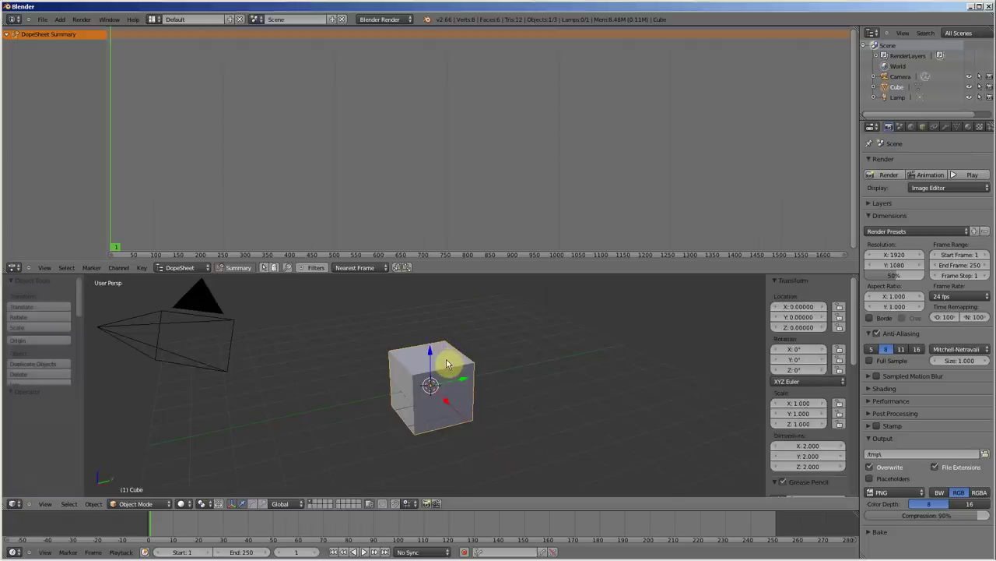
pyautogui.press('n')
pyautogui.press('t')
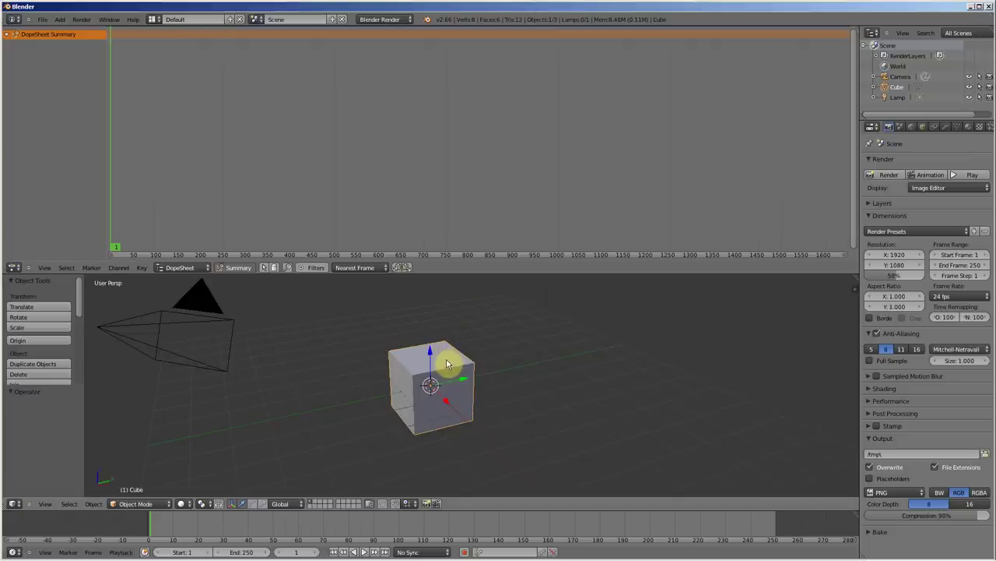
pyautogui.press('n')
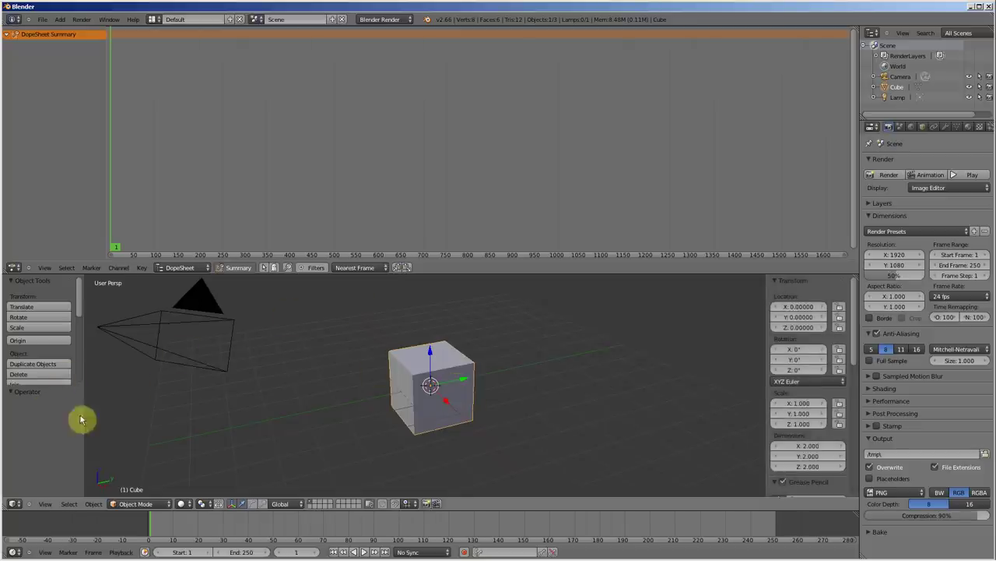
pyautogui.press('n')
pyautogui.press('t')
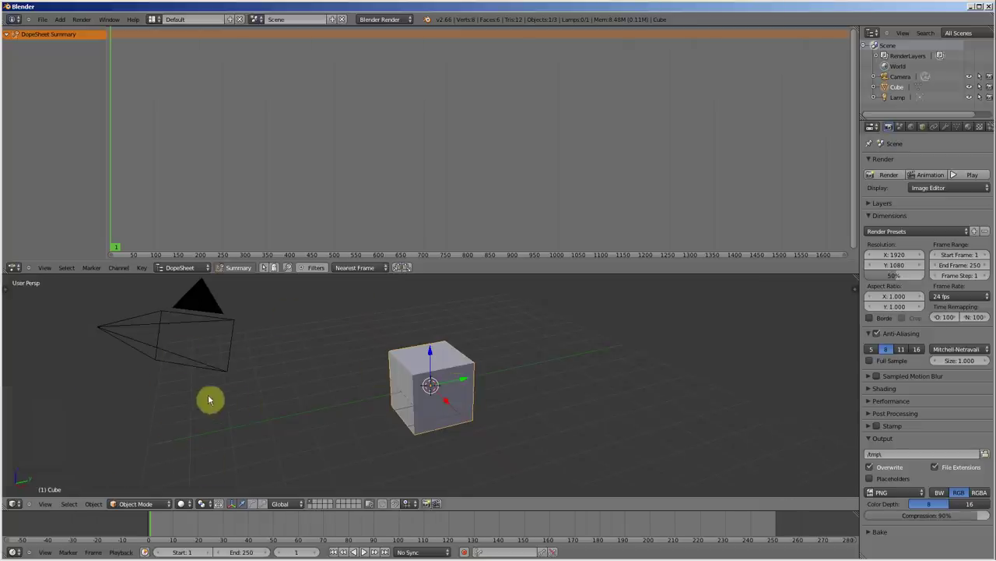
pyautogui.press('t')
pyautogui.press('n')
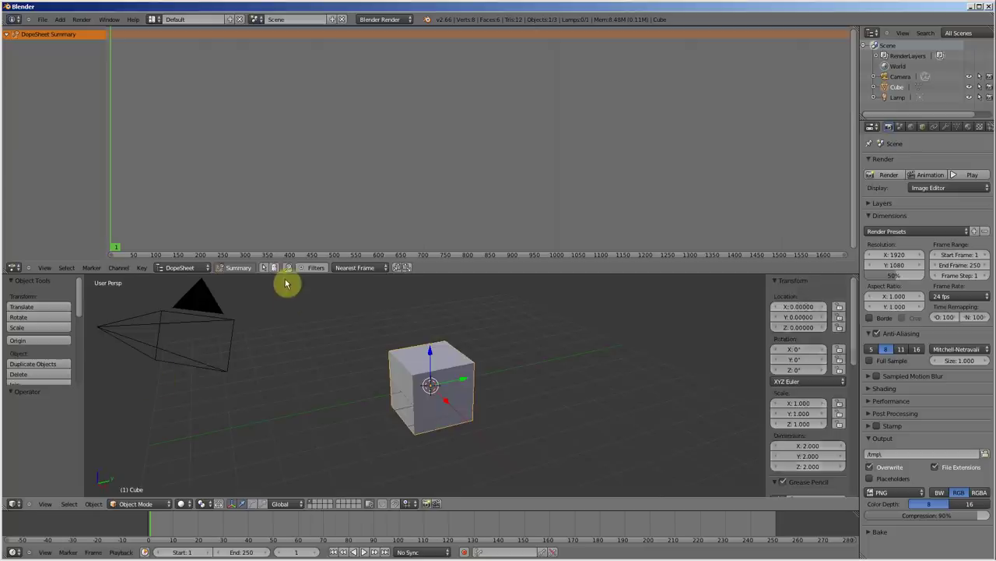
pyautogui.moveTo(286, 272); pyautogui.dragTo(297, 41)
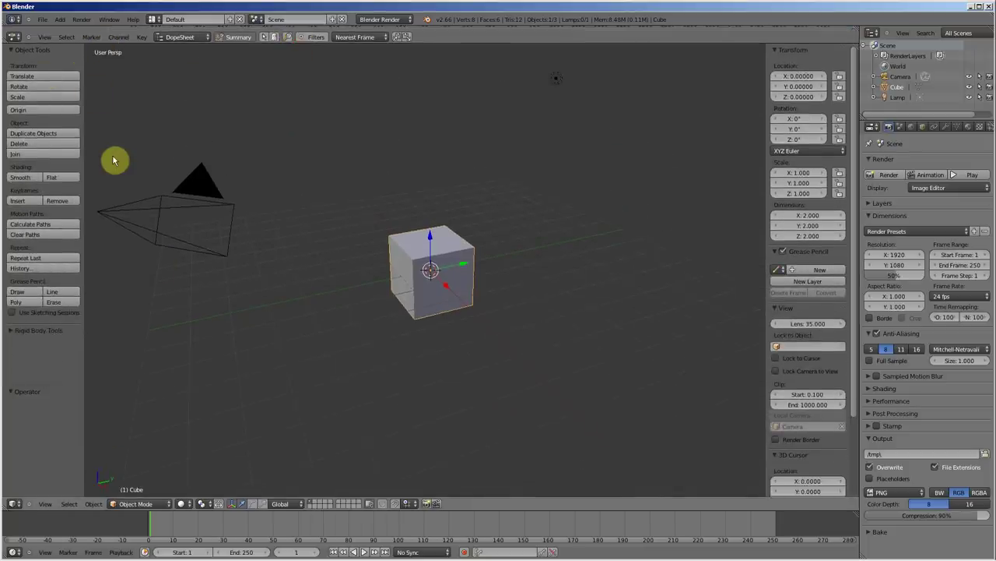
# Toggle the tool shelf and transform panel back into view in the 3D viewport.
pyautogui.press('n')
pyautogui.press('t')
pyautogui.press('n')
pyautogui.press('t')
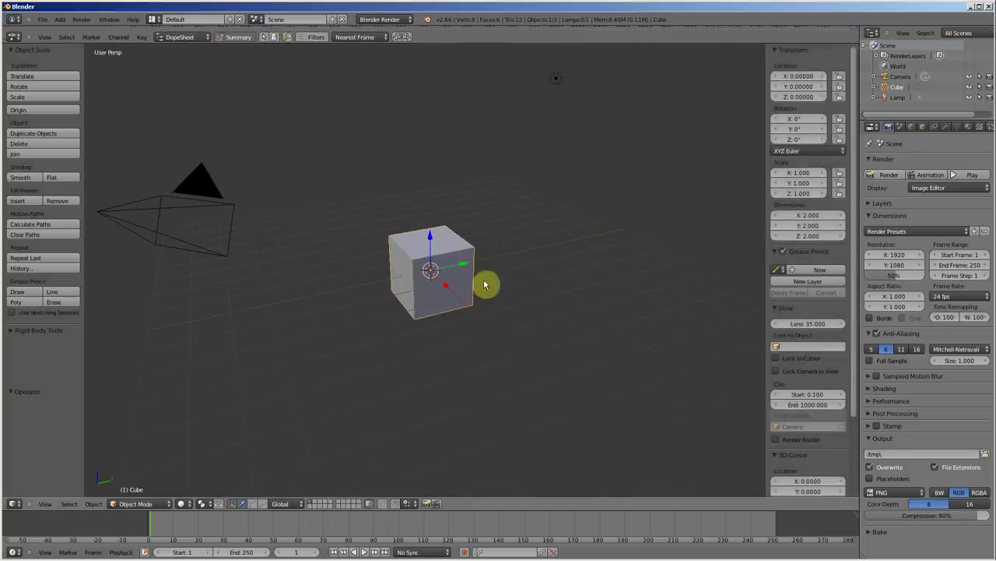
pyautogui.scroll(-4, 498, 271)
pyautogui.scroll(5, 495, 274)
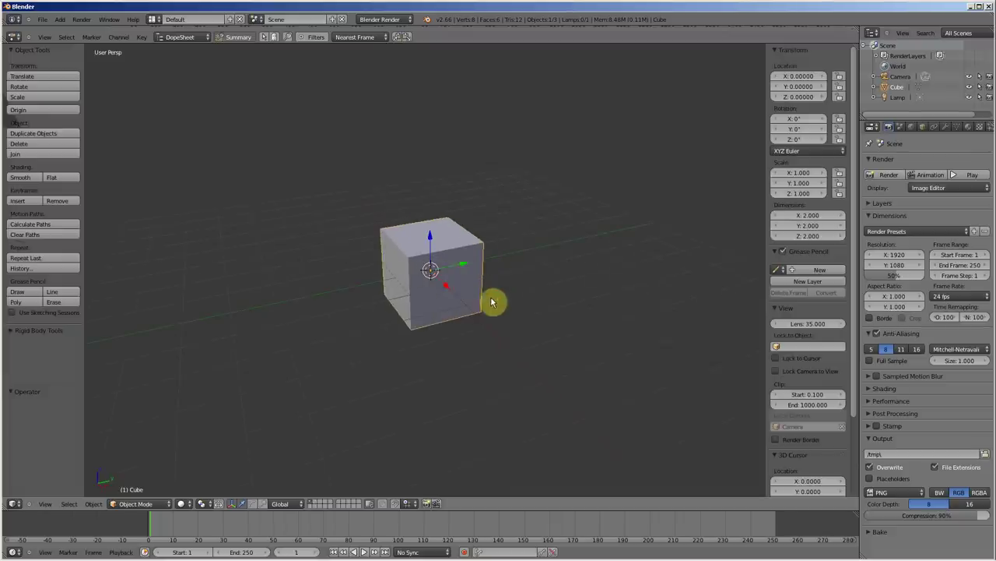
# Move the cube right, then back near the centre at about X -0.09, Y 0.49, Z 0.56.
pyautogui.press('g')
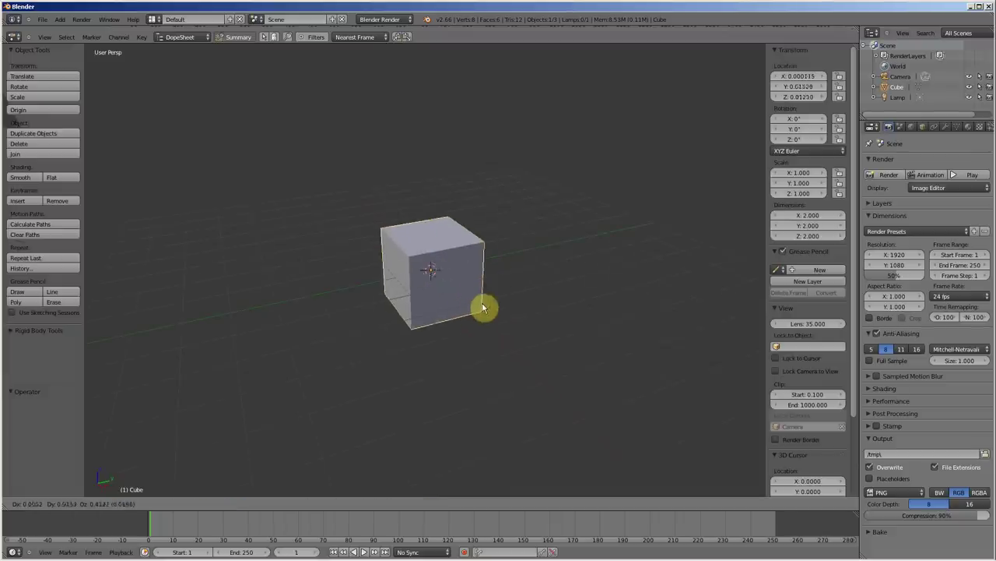
pyautogui.click(796, 260)
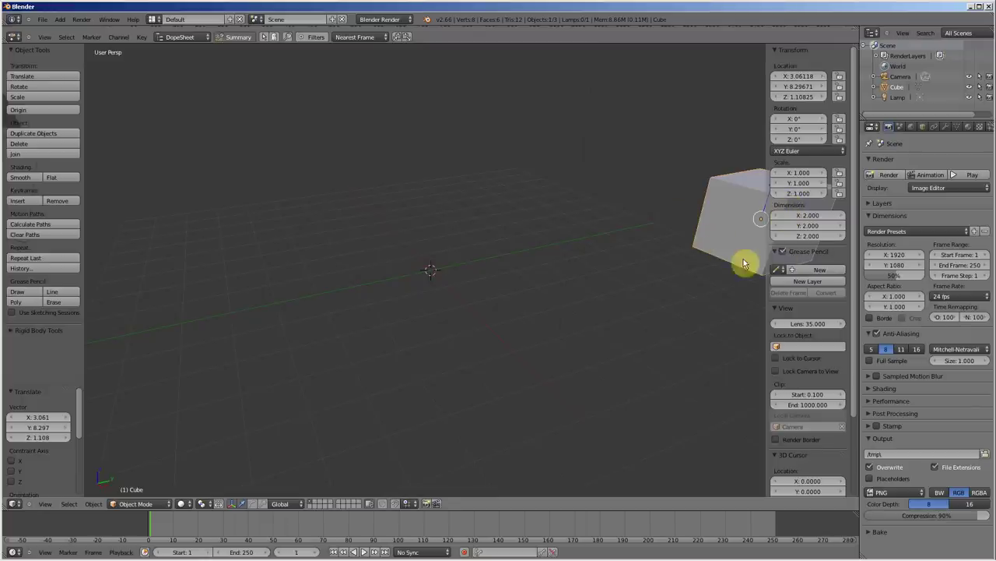
pyautogui.press('g')
pyautogui.click(424, 288)
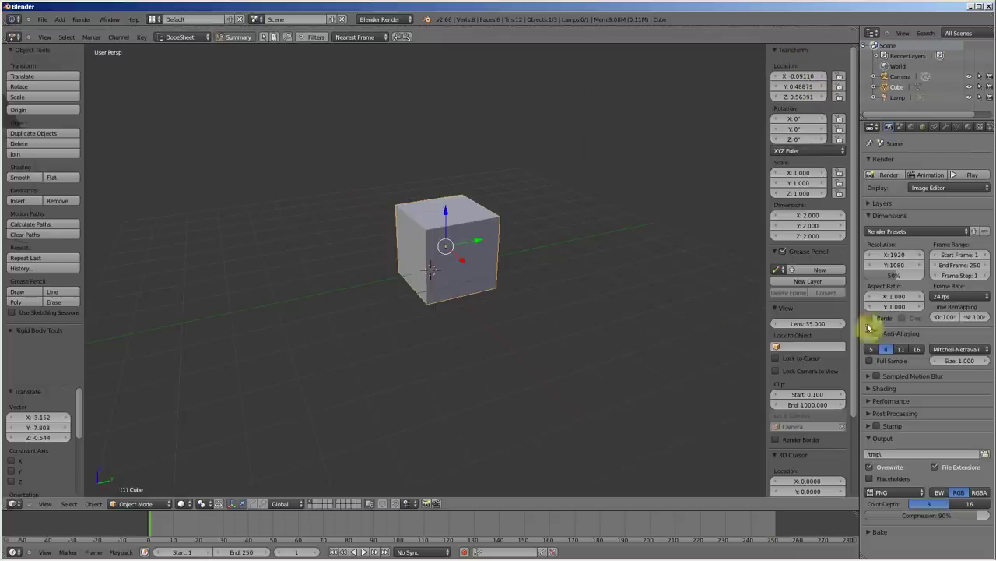
pyautogui.click(42, 19)
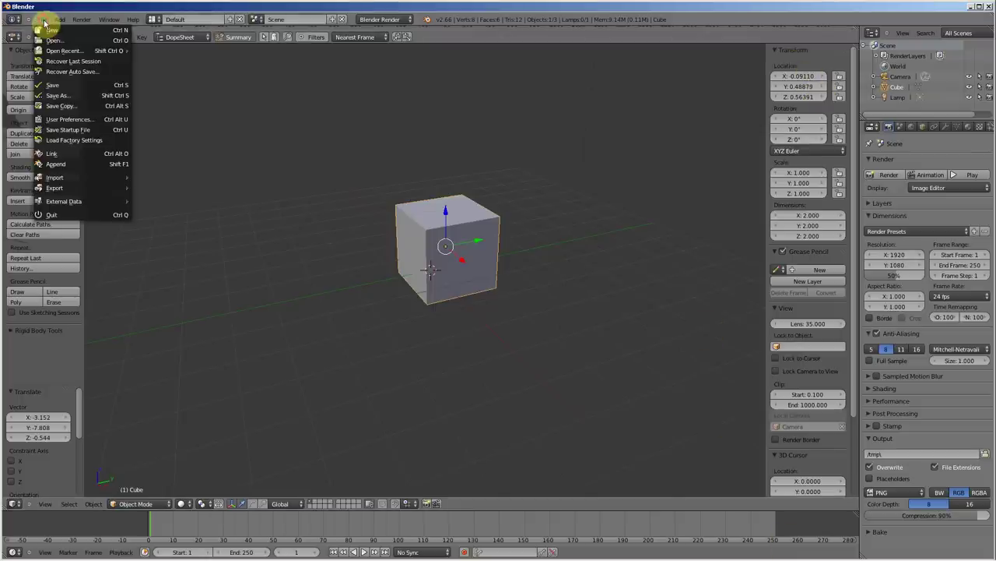
# Open User Preferences on Themes > 3D View and scroll down to its region background colours.
pyautogui.click(73, 121)
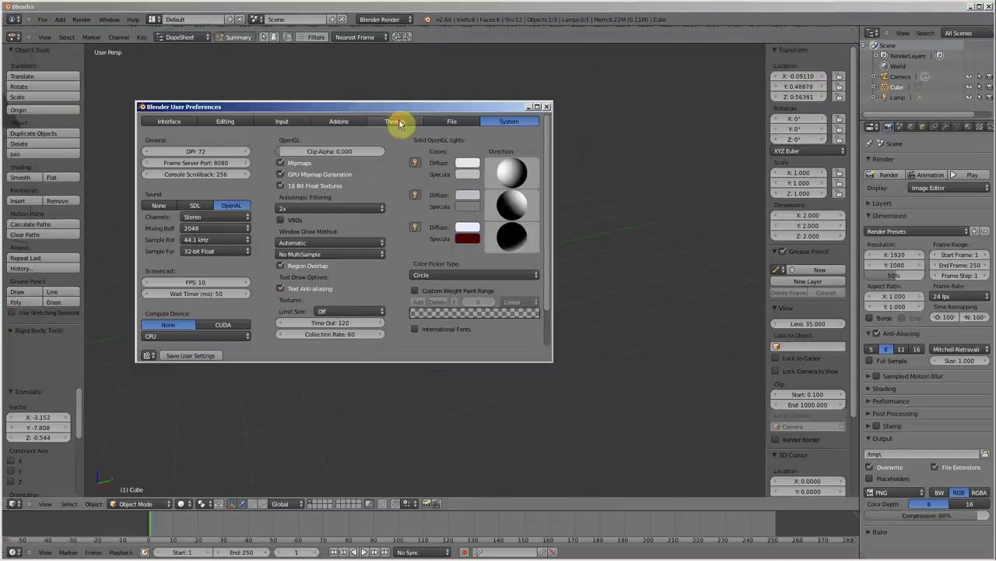
pyautogui.click(395, 121)
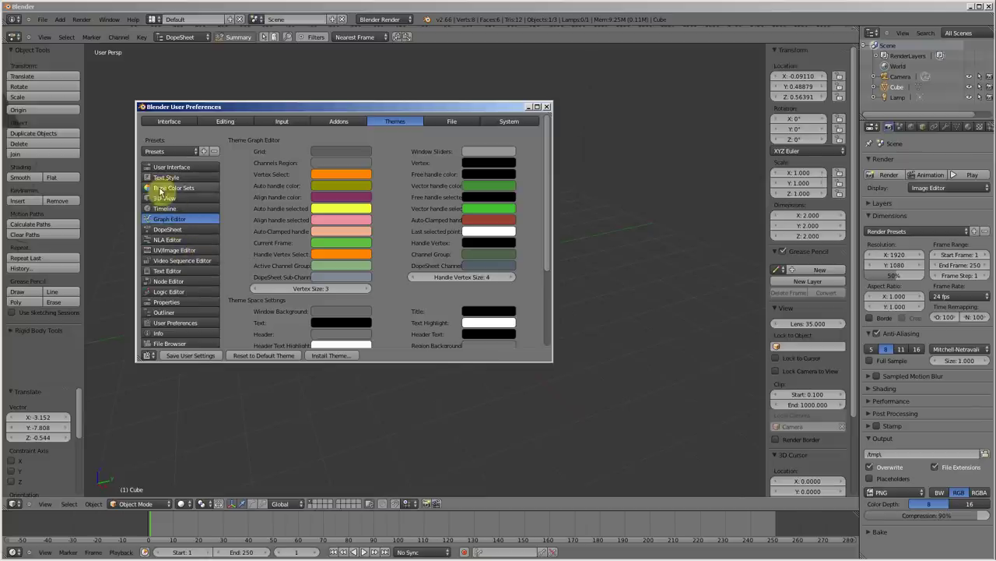
pyautogui.click(186, 200)
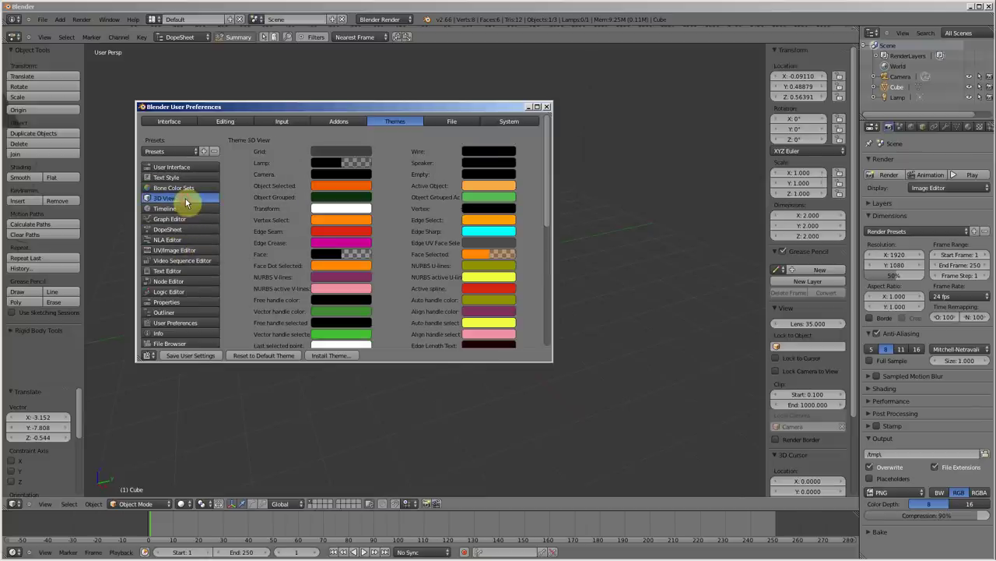
pyautogui.scroll(-10, 373, 244)
pyautogui.scroll(-10, 373, 233)
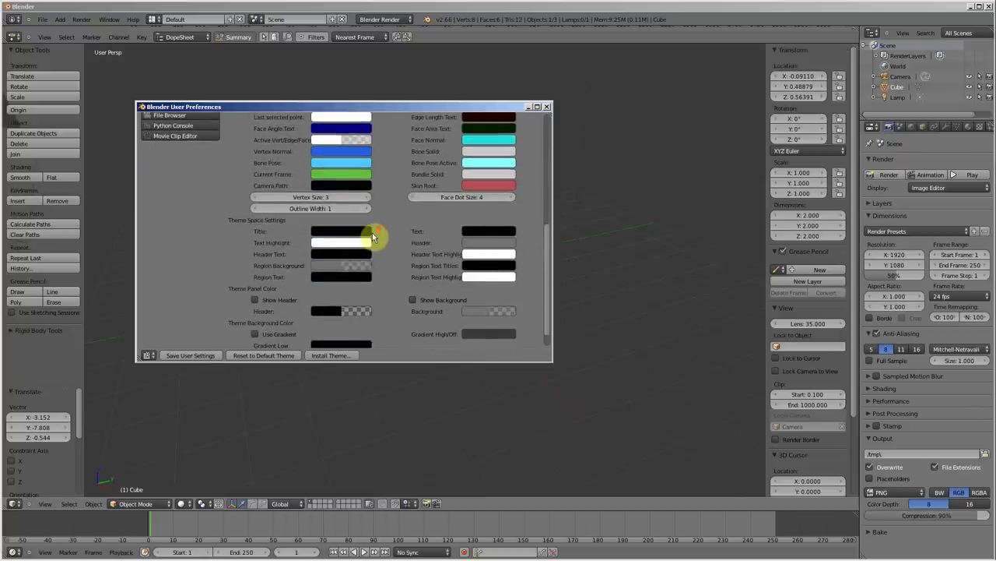
pyautogui.scroll(-3, 372, 233)
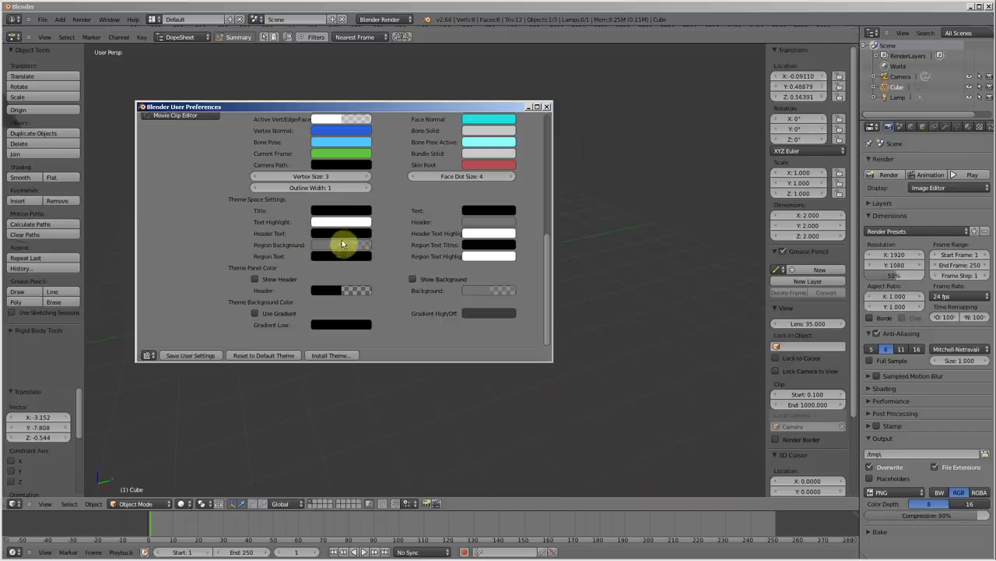
# Set the 3D View Region Background alpha from 0.502 down to 0 in its colour picker.
pyautogui.click(358, 246)
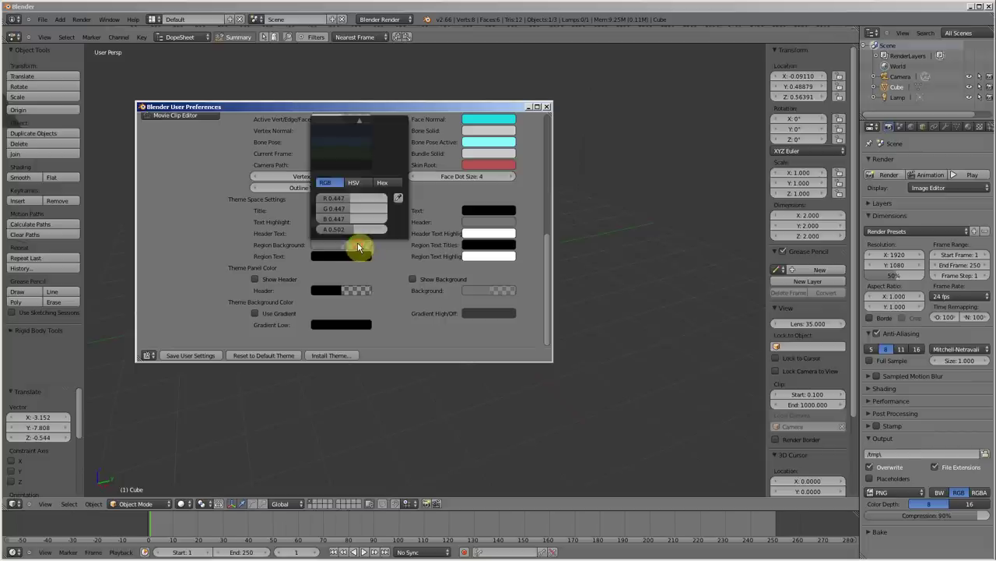
pyautogui.moveTo(361, 232); pyautogui.dragTo(348, 236)
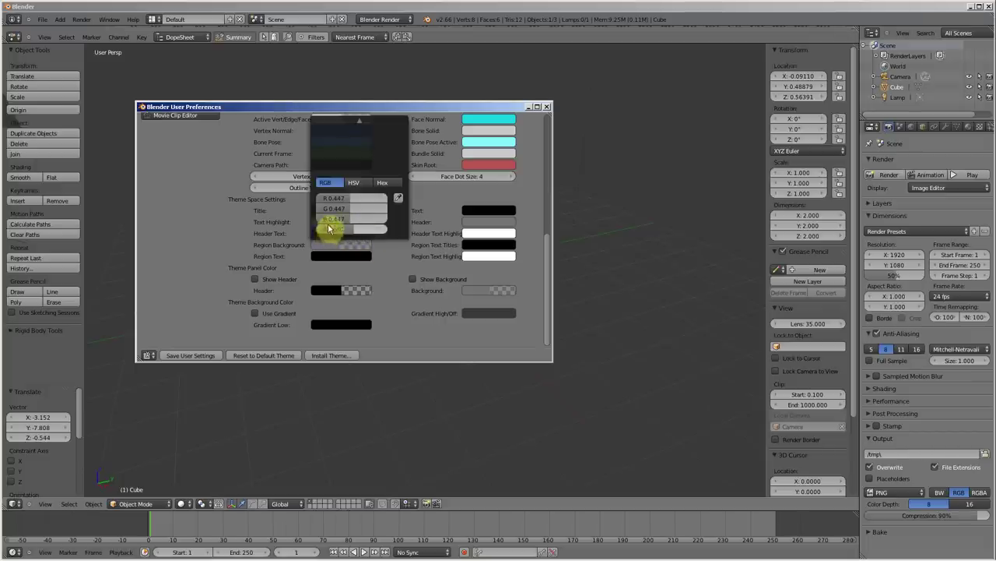
pyautogui.moveTo(329, 228); pyautogui.dragTo(328, 232)
pyautogui.moveTo(351, 231); pyautogui.dragTo(328, 236)
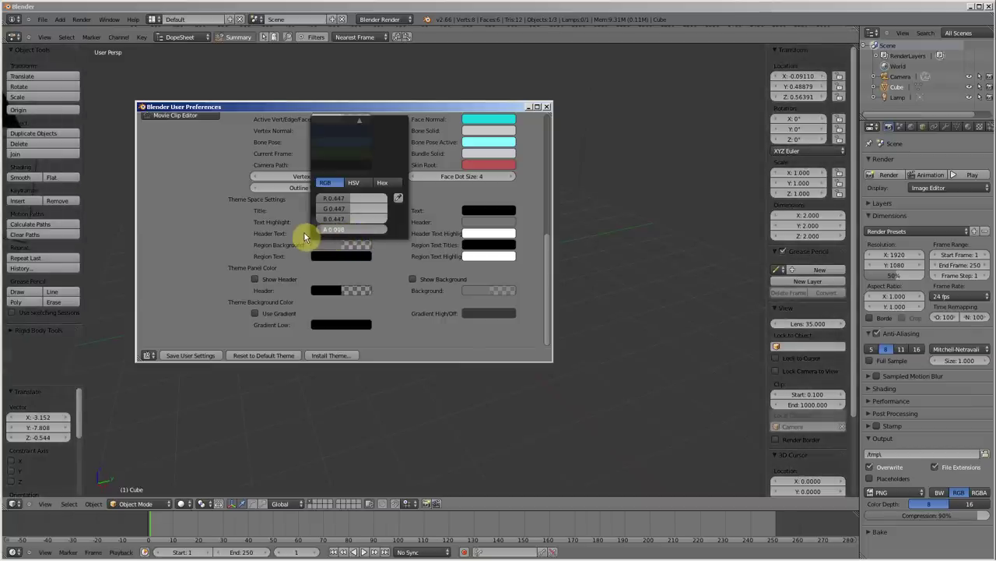
pyautogui.moveTo(329, 229)
pyautogui.mouseDown()
pyautogui.moveTo(320, 235)
pyautogui.moveTo(402, 228)
pyautogui.mouseUp()
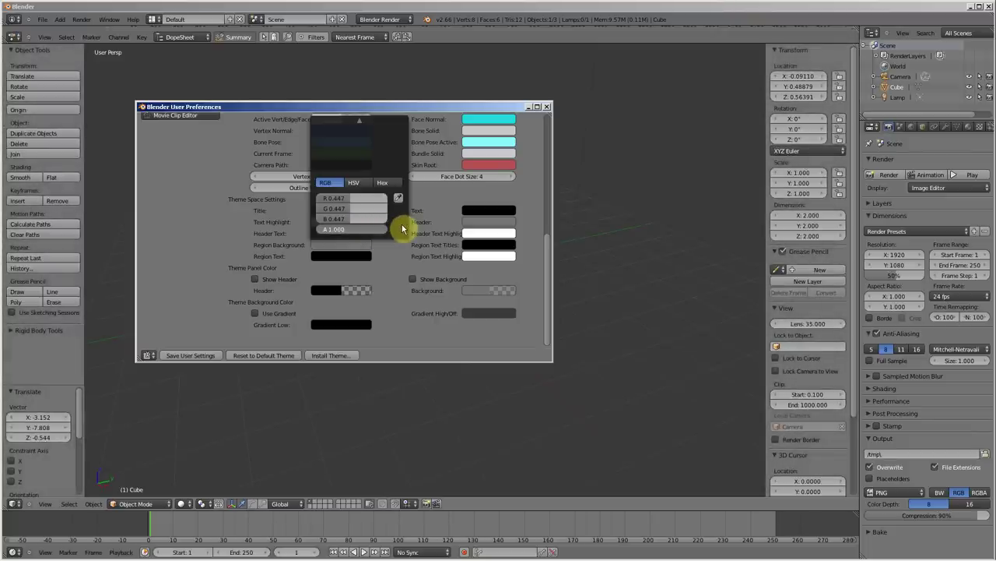
pyautogui.moveTo(402, 229); pyautogui.dragTo(281, 242)
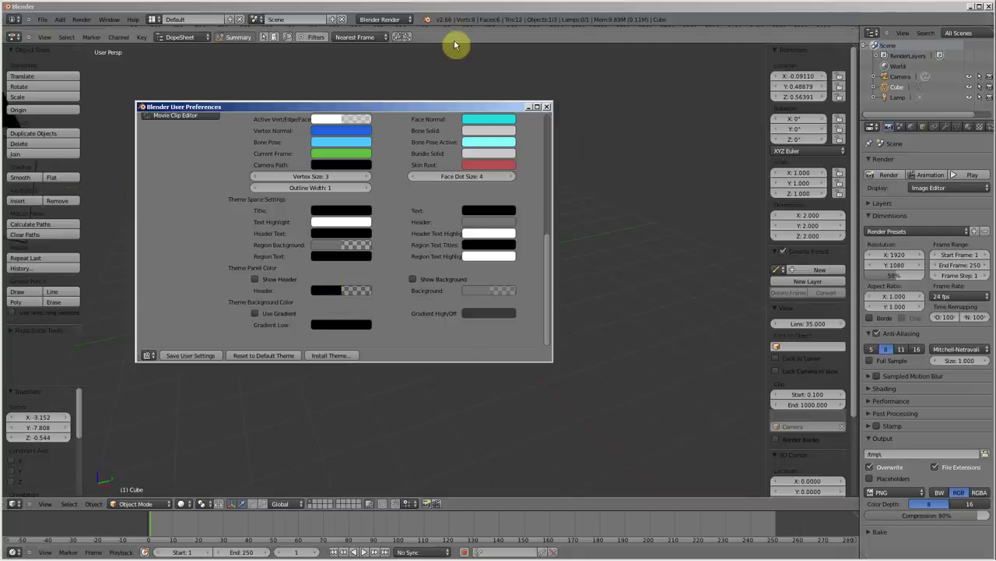
pyautogui.moveTo(438, 109); pyautogui.dragTo(493, 148)
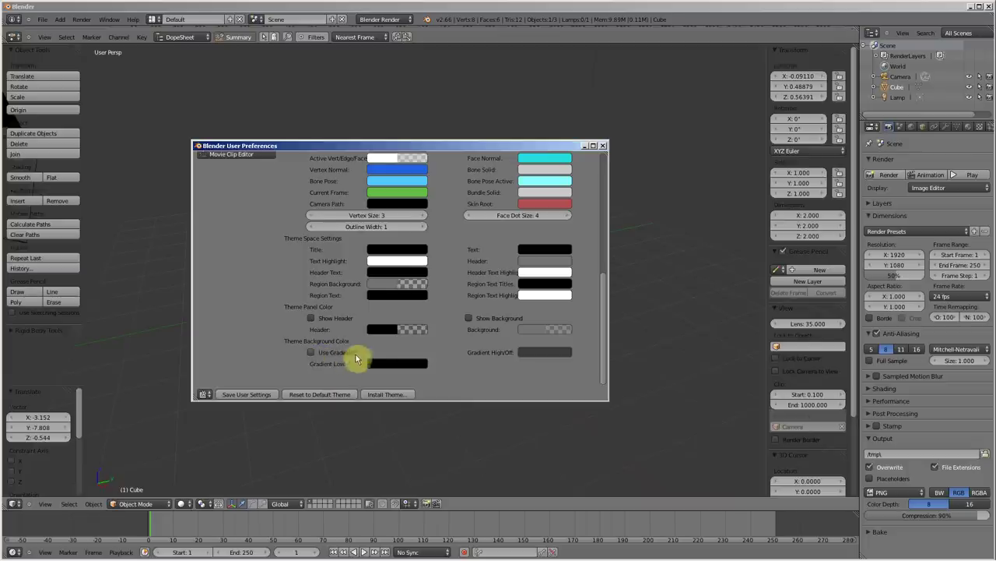
# Switch on Use Gradient for the 3D View background, comparing it on and off, and leave it enabled.
pyautogui.click(312, 356)
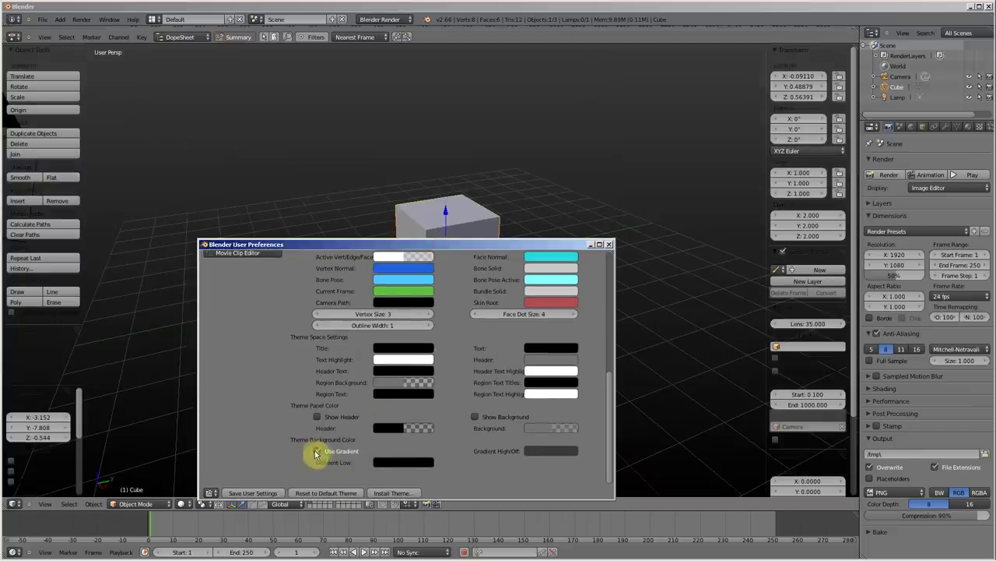
pyautogui.click(316, 451)
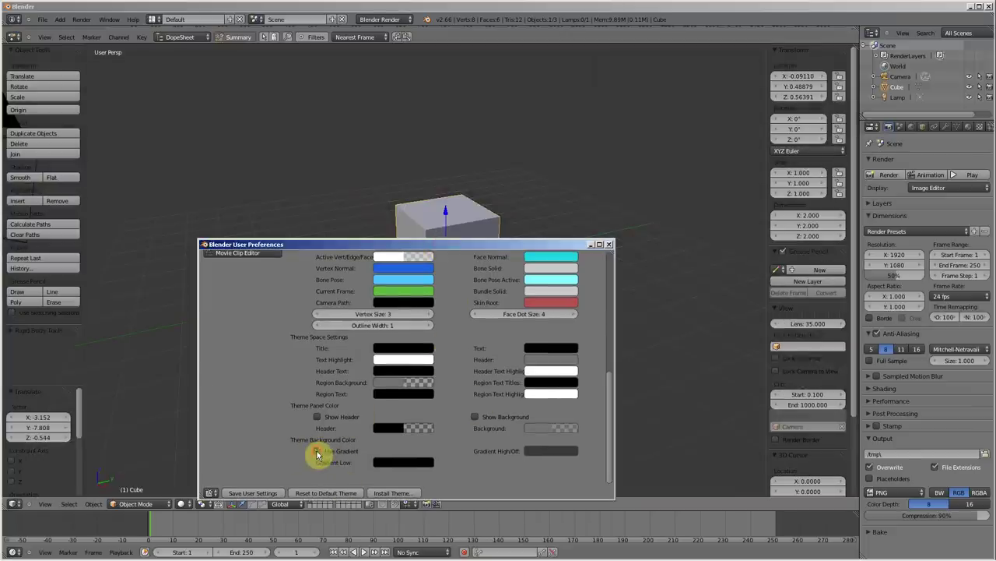
pyautogui.click(318, 451)
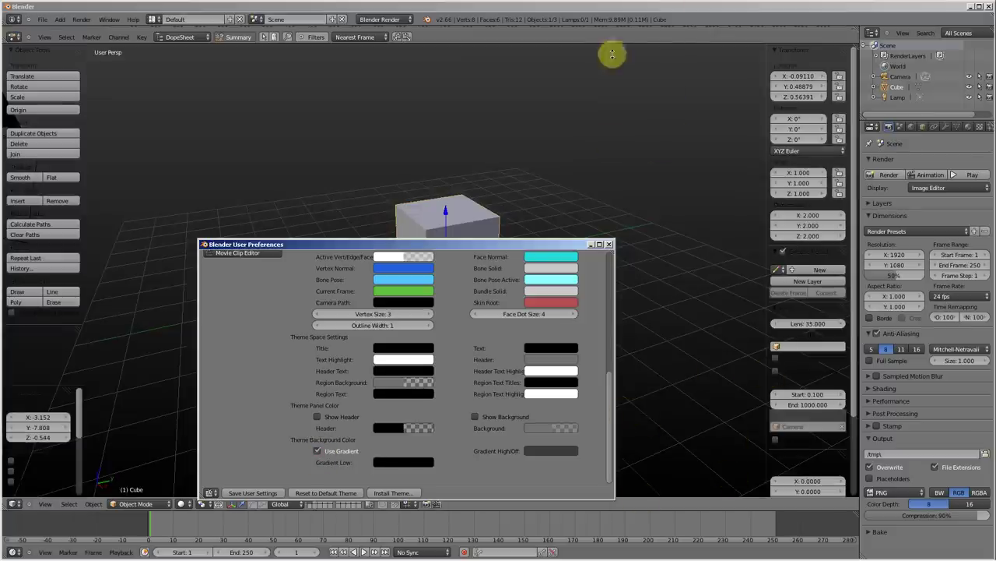
pyautogui.click(316, 451)
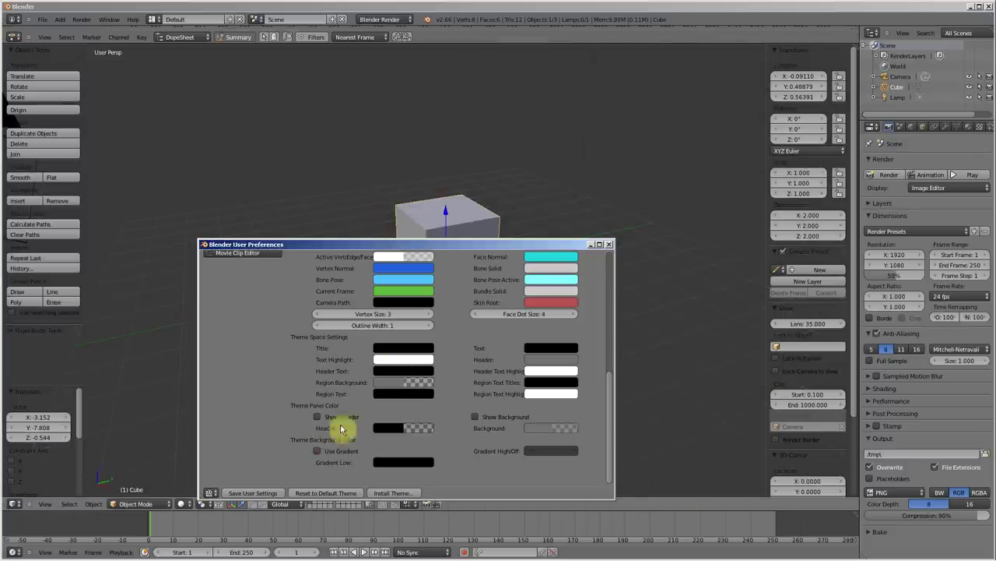
pyautogui.click(317, 451)
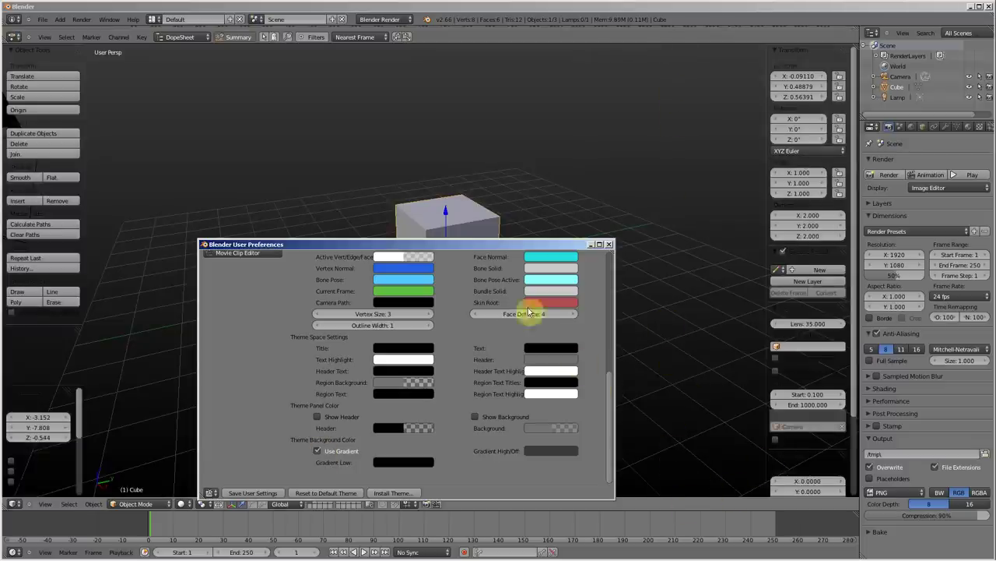
pyautogui.moveTo(474, 243); pyautogui.dragTo(463, 156)
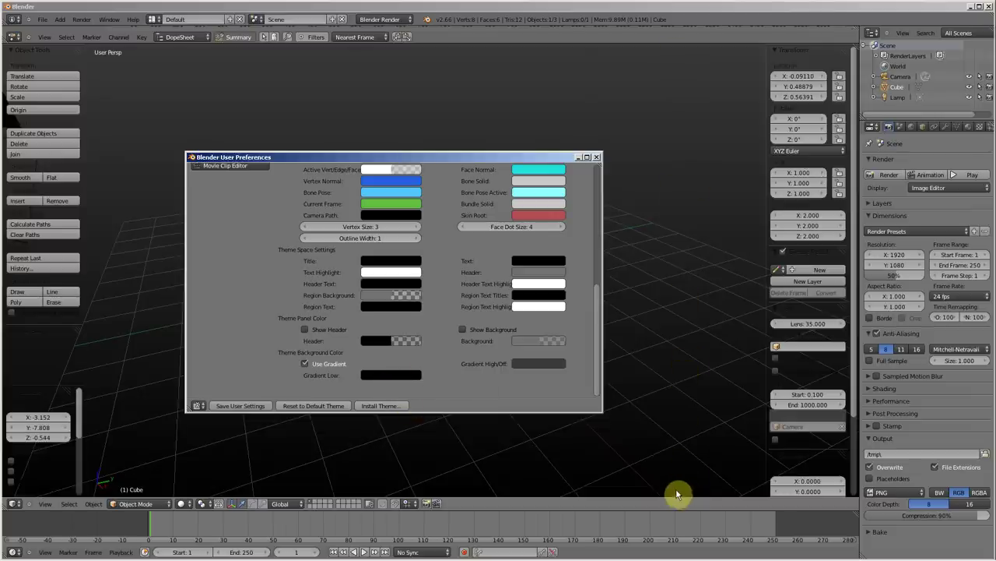
# Make the Gradient Low colour pink and brighten the Gradient High colour to light grey.
pyautogui.click(406, 376)
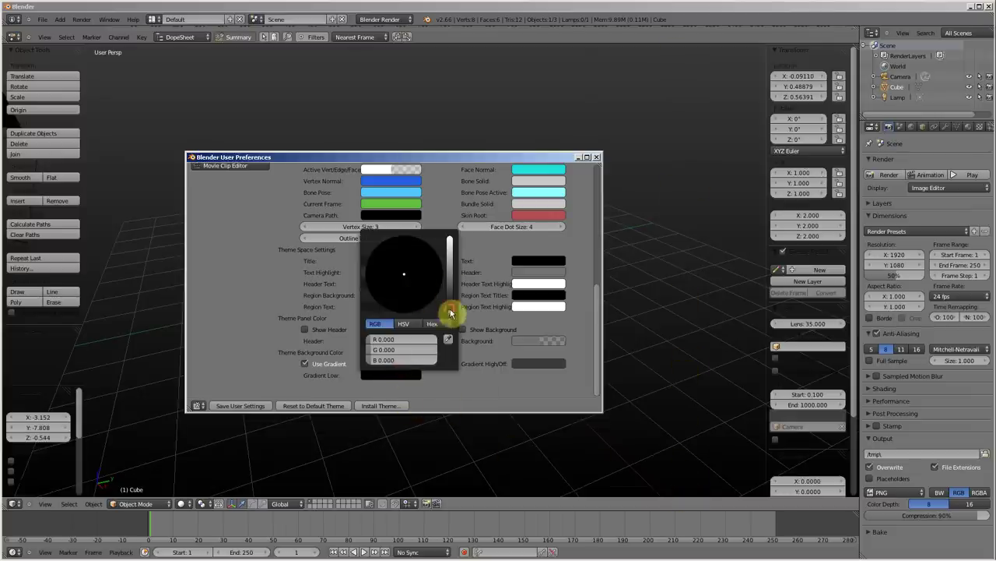
pyautogui.moveTo(450, 311); pyautogui.dragTo(449, 261)
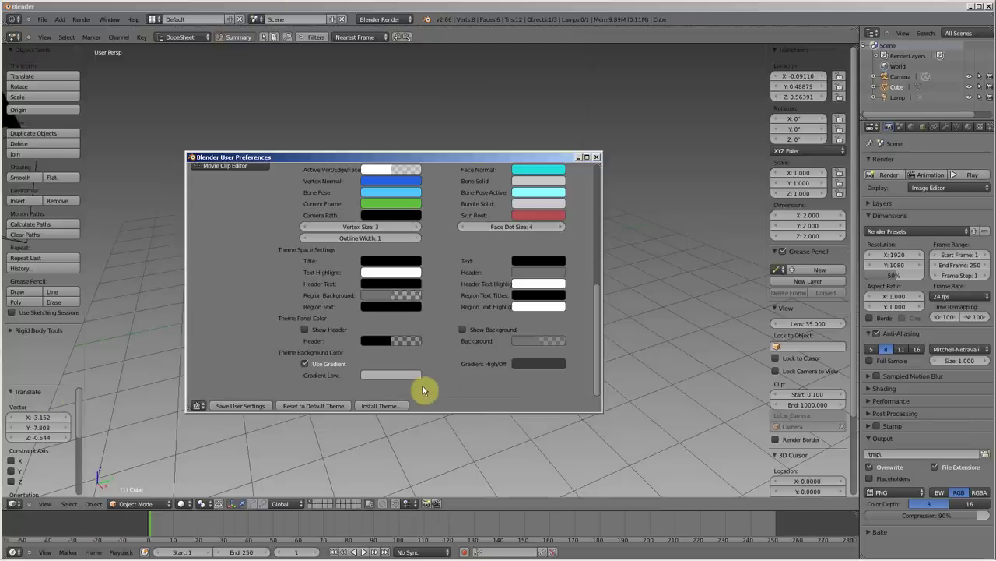
pyautogui.click(392, 376)
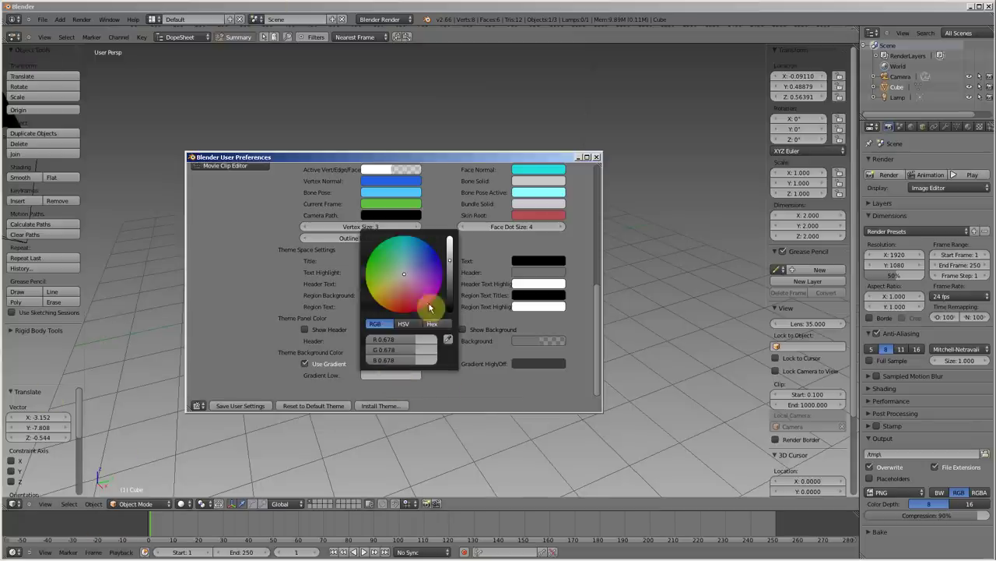
pyautogui.moveTo(450, 267)
pyautogui.mouseDown()
pyautogui.moveTo(417, 253)
pyautogui.moveTo(422, 296)
pyautogui.moveTo(422, 249)
pyautogui.moveTo(384, 272)
pyautogui.moveTo(423, 289)
pyautogui.moveTo(415, 274)
pyautogui.moveTo(413, 291)
pyautogui.mouseUp()
pyautogui.click(526, 367)
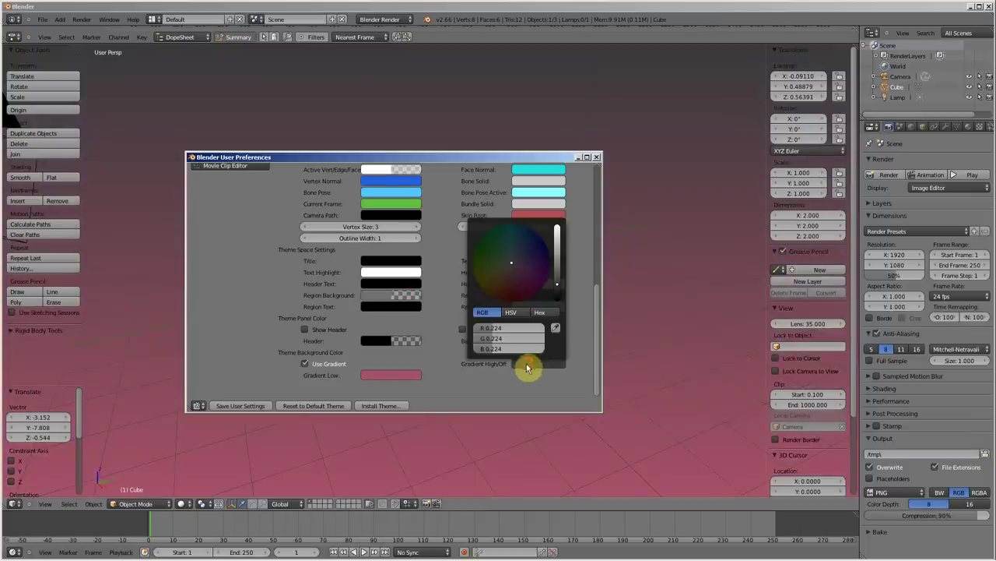
pyautogui.moveTo(561, 285)
pyautogui.mouseDown()
pyautogui.moveTo(565, 272)
pyautogui.moveTo(530, 244)
pyautogui.moveTo(534, 282)
pyautogui.moveTo(497, 270)
pyautogui.moveTo(508, 244)
pyautogui.moveTo(540, 253)
pyautogui.moveTo(513, 265)
pyautogui.moveTo(563, 260)
pyautogui.mouseUp()
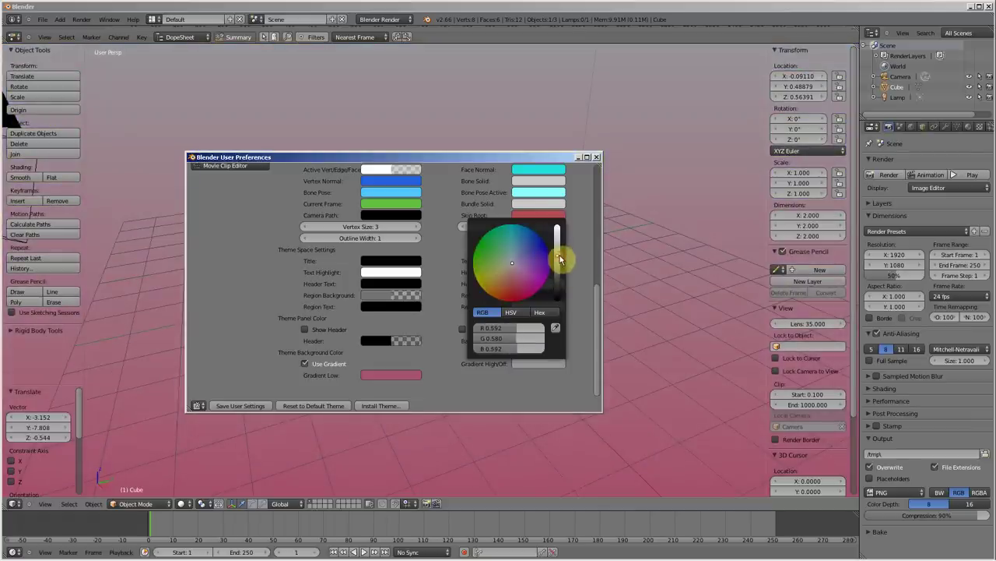
# Darken the Gradient Low colour to a neutral near-black (about R 0.067, G 0.063, B 0.063).
pyautogui.click(404, 374)
pyautogui.click(394, 374)
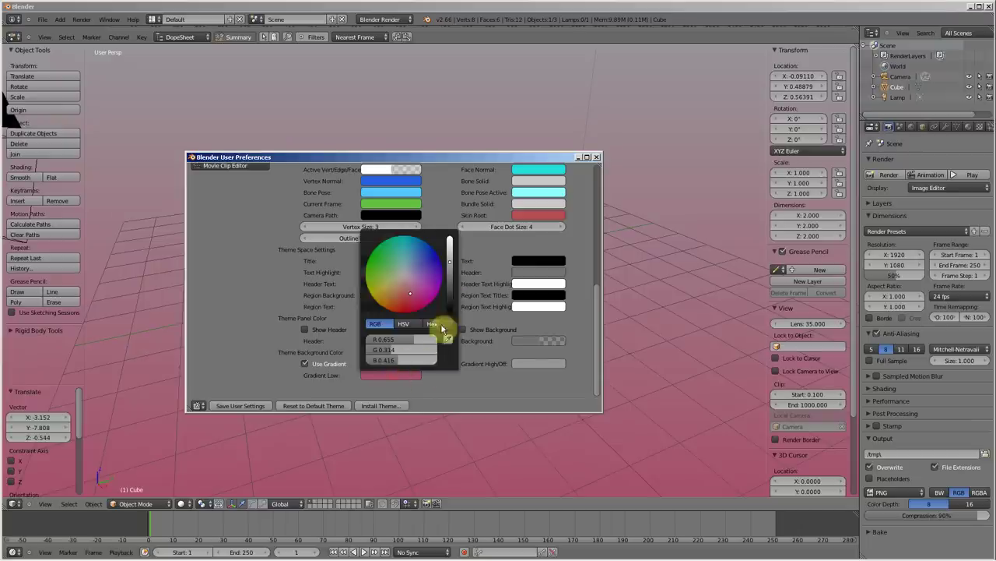
pyautogui.moveTo(450, 270); pyautogui.dragTo(455, 312)
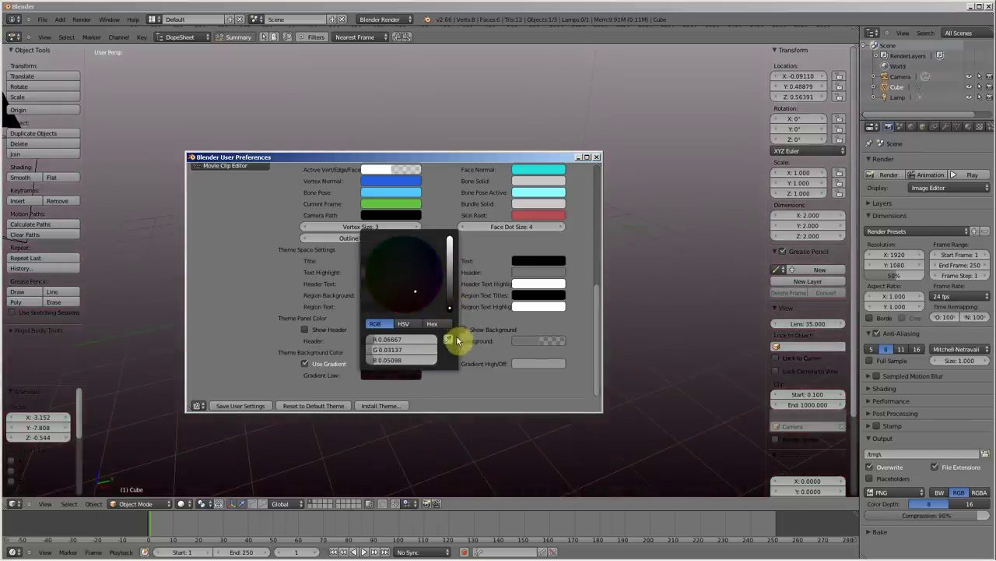
pyautogui.moveTo(418, 301); pyautogui.dragTo(405, 280)
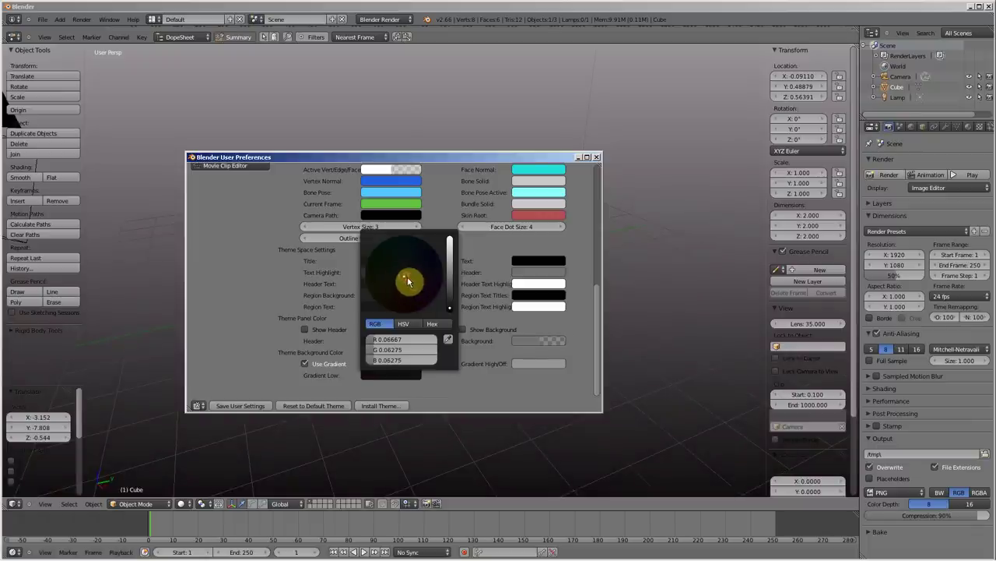